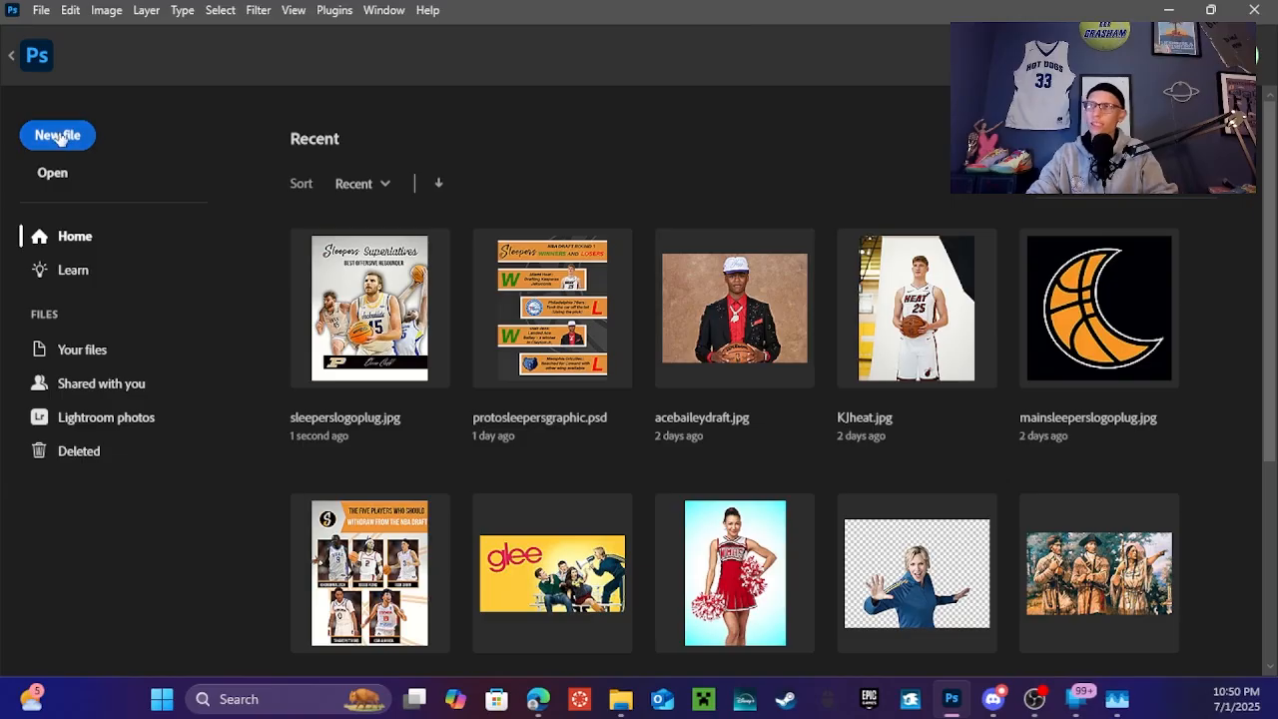
# Create a blank 18 x 24 in Poster document at 300 ppi (5400 x 7200 px)
pyautogui.click(60, 138)
pyautogui.click(454, 191)
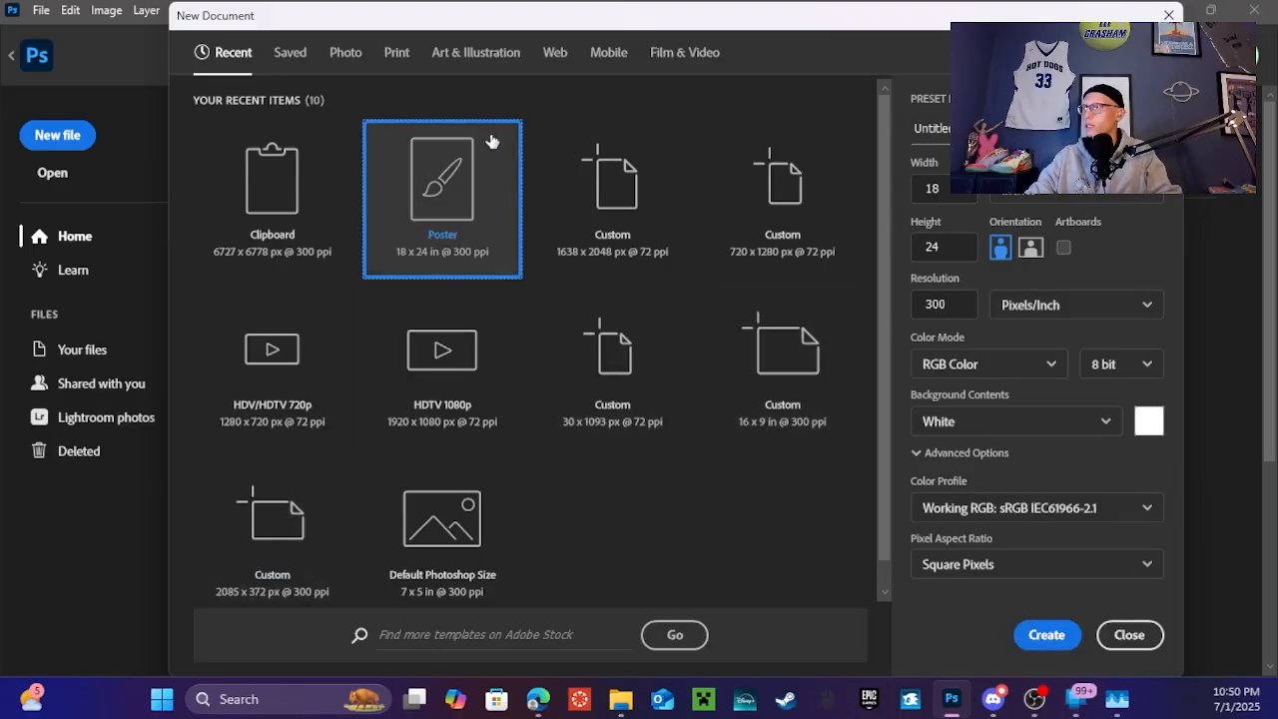
pyautogui.click(1046, 636)
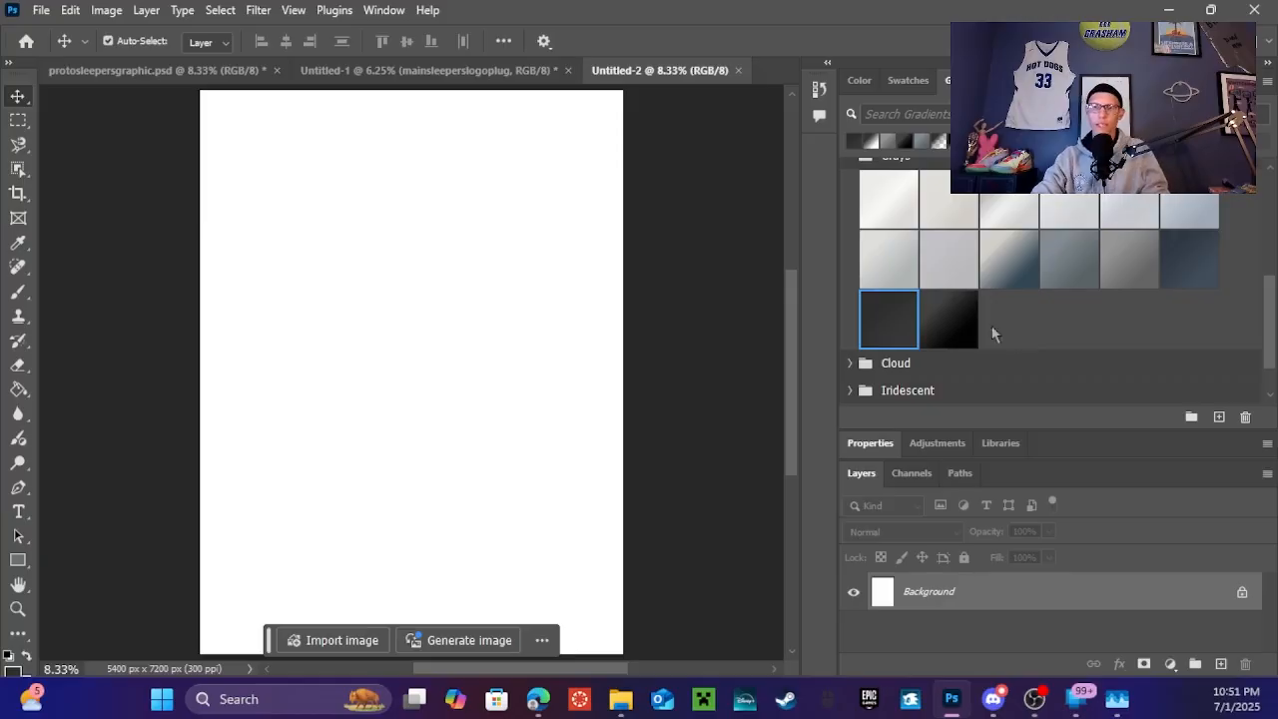
# Fill the canvas with the dark gradient and delete the white Background layer
pyautogui.moveTo(873, 323); pyautogui.dragTo(529, 363)
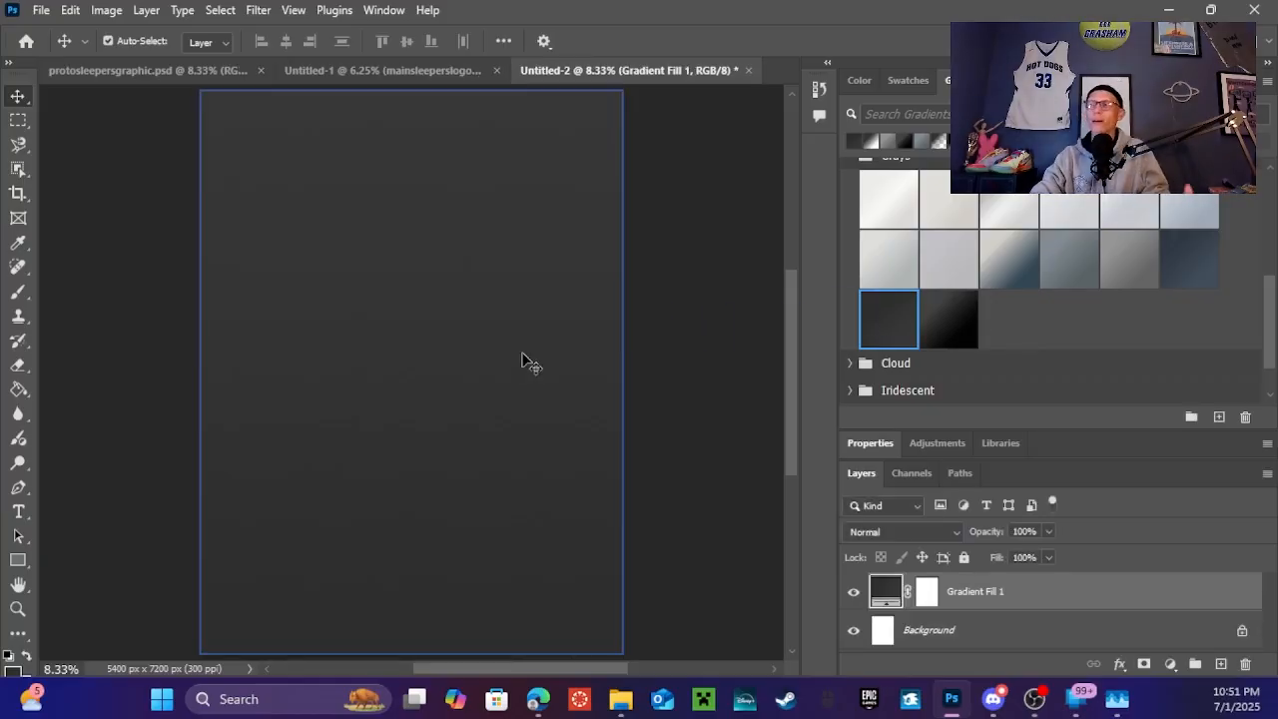
pyautogui.click(943, 445)
pyautogui.click(932, 627)
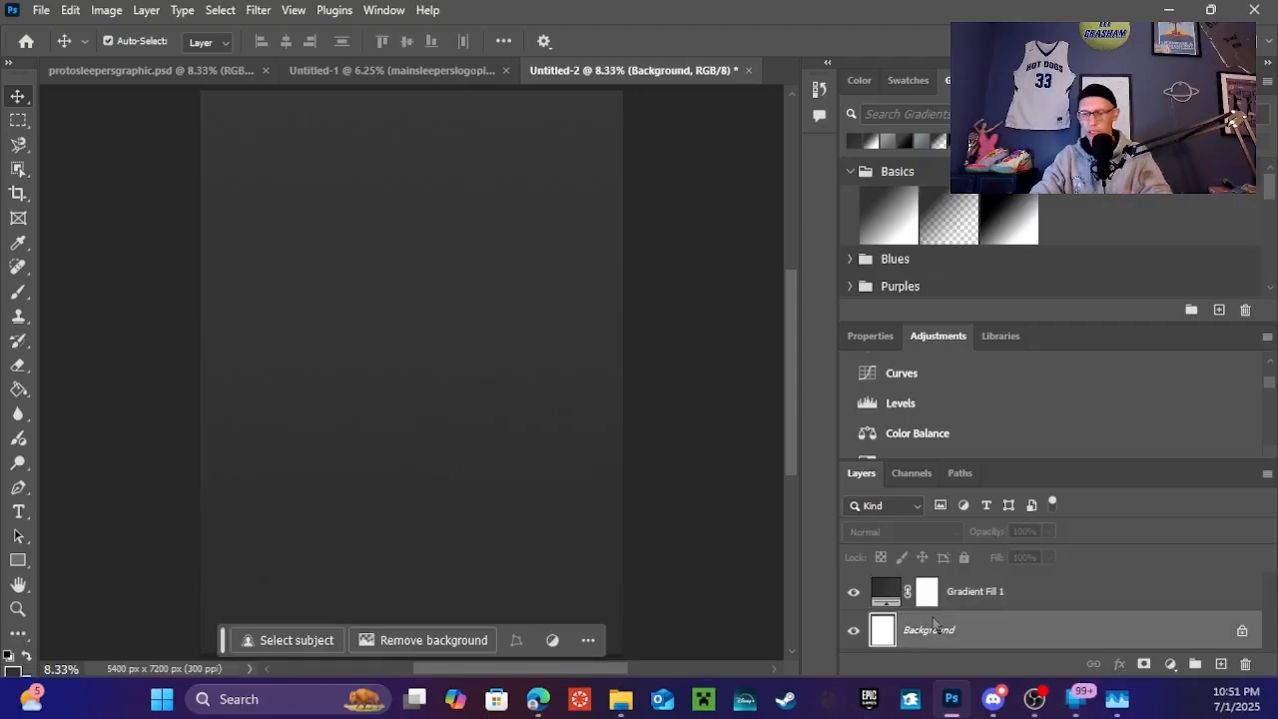
pyautogui.press('Delete')
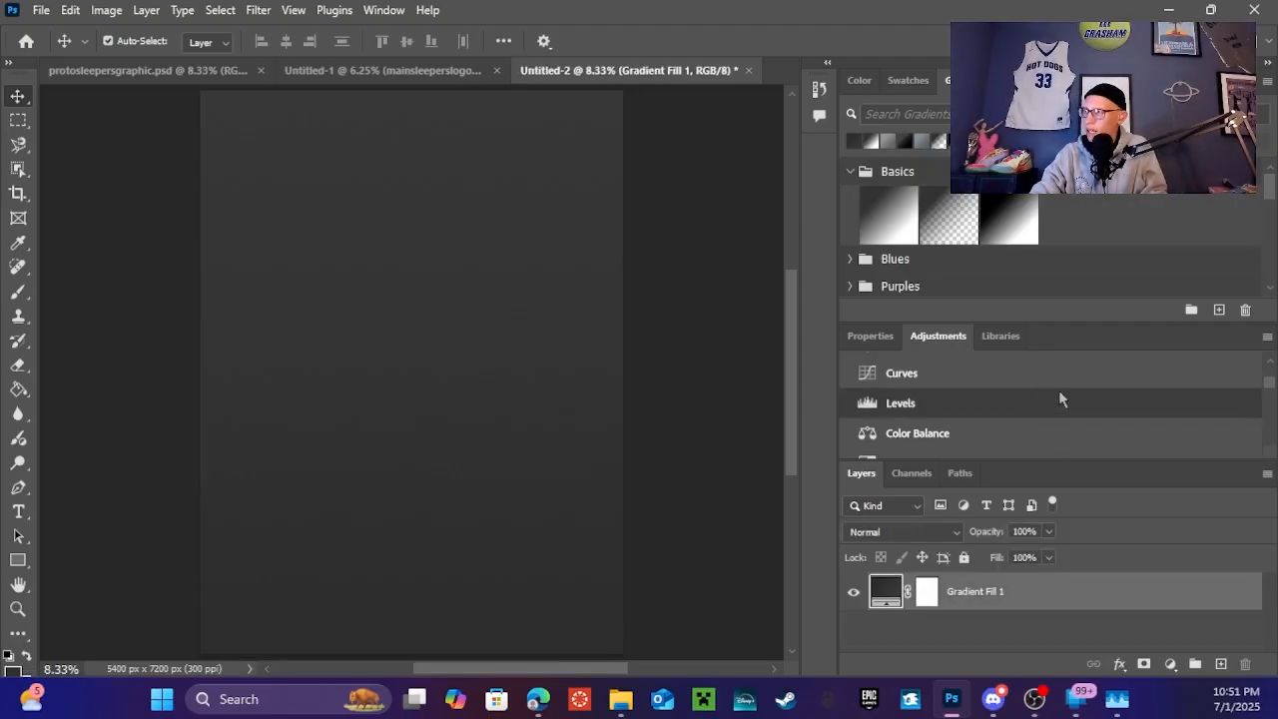
# Add a Black & White adjustment layer above the gradient
pyautogui.scroll(-6, 1059, 389)
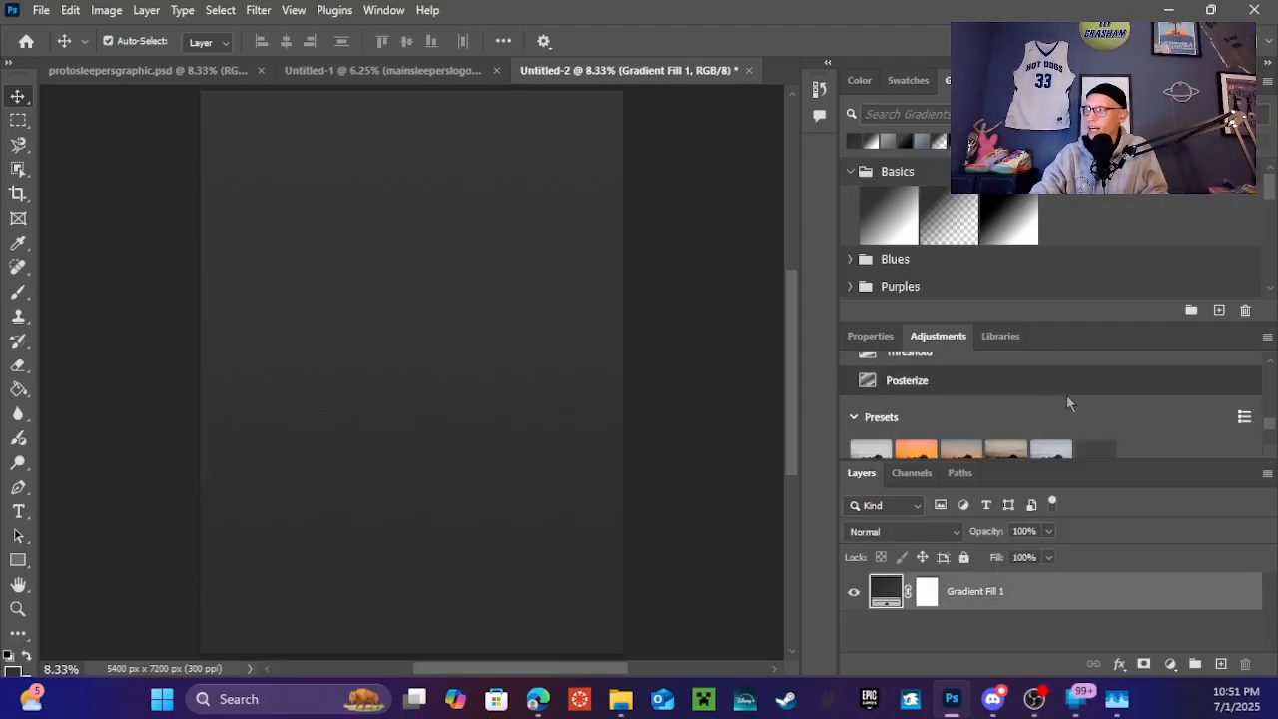
pyautogui.scroll(3, 1067, 394)
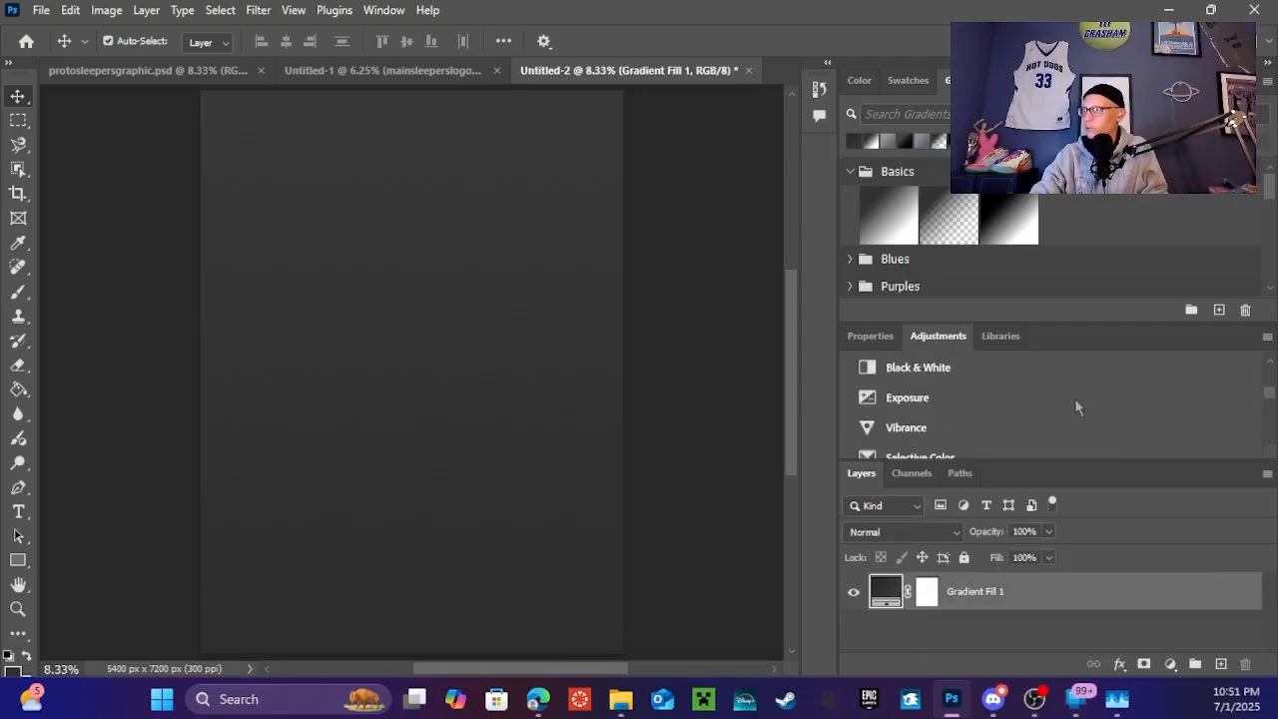
pyautogui.click(999, 372)
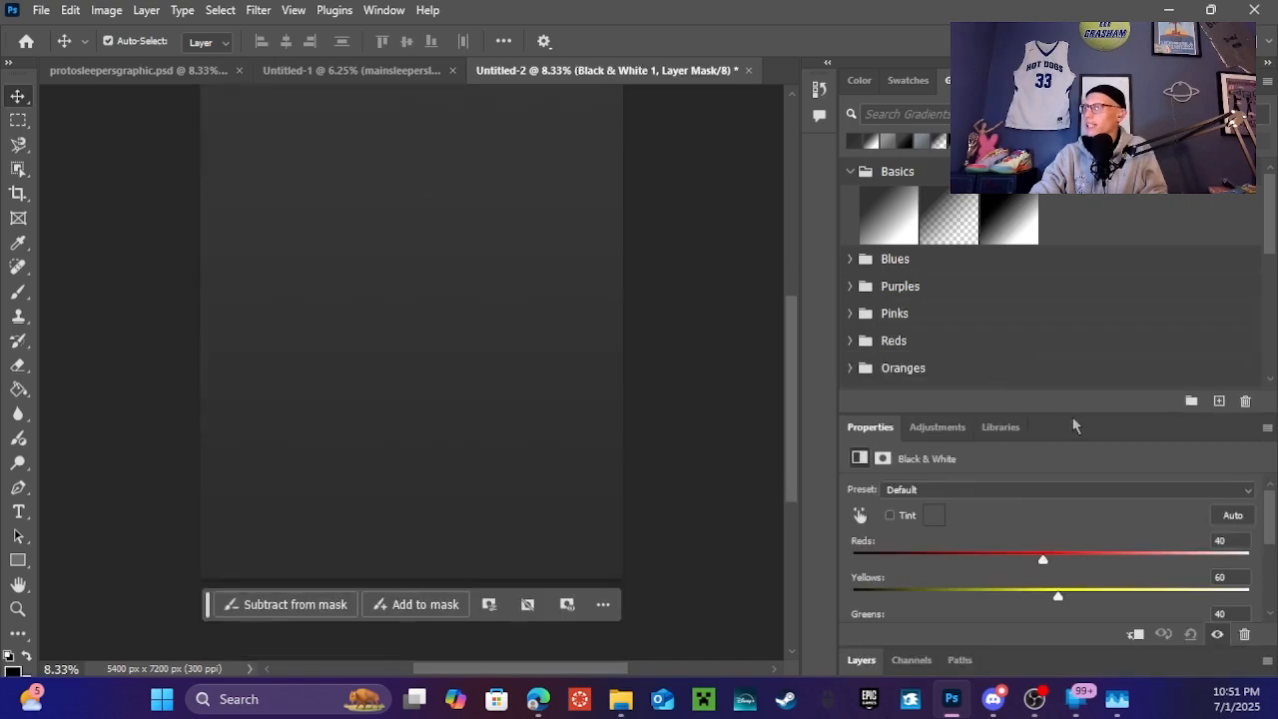
pyautogui.click(860, 660)
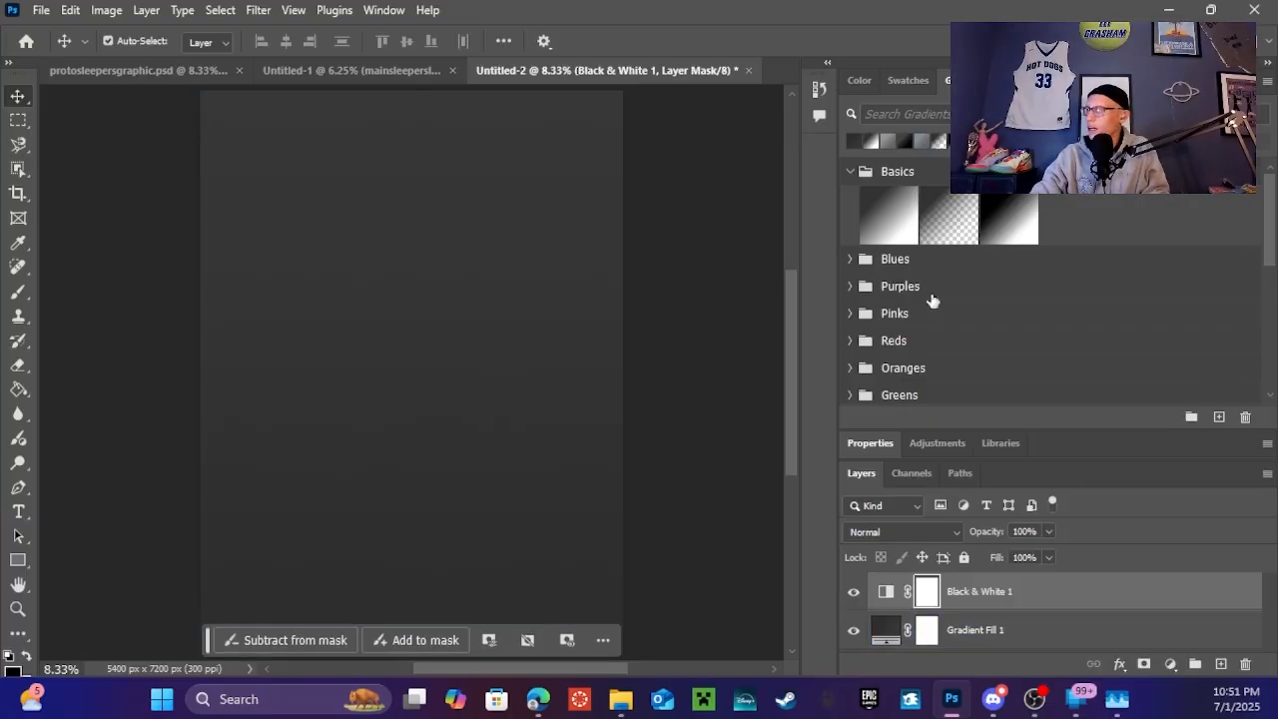
pyautogui.click(938, 443)
pyautogui.click(912, 368)
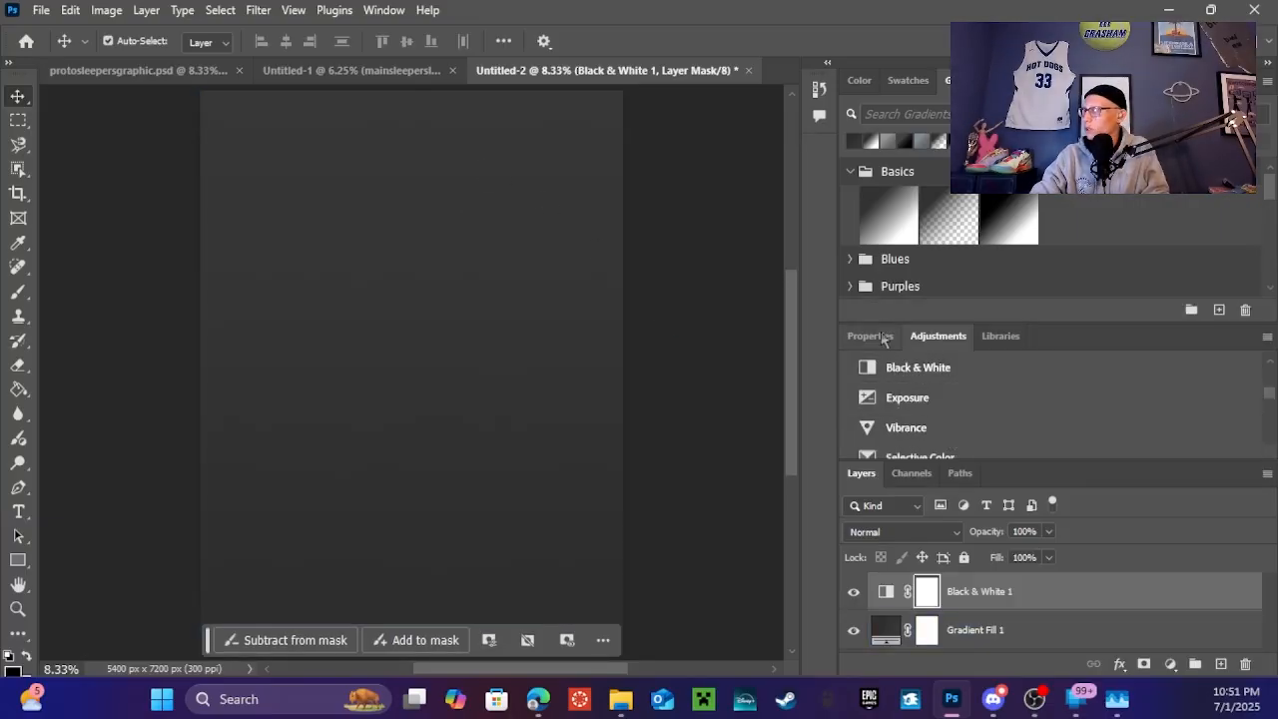
# Set the Gradient Fill 1 angle to -45°
pyautogui.scroll(-2, 943, 529)
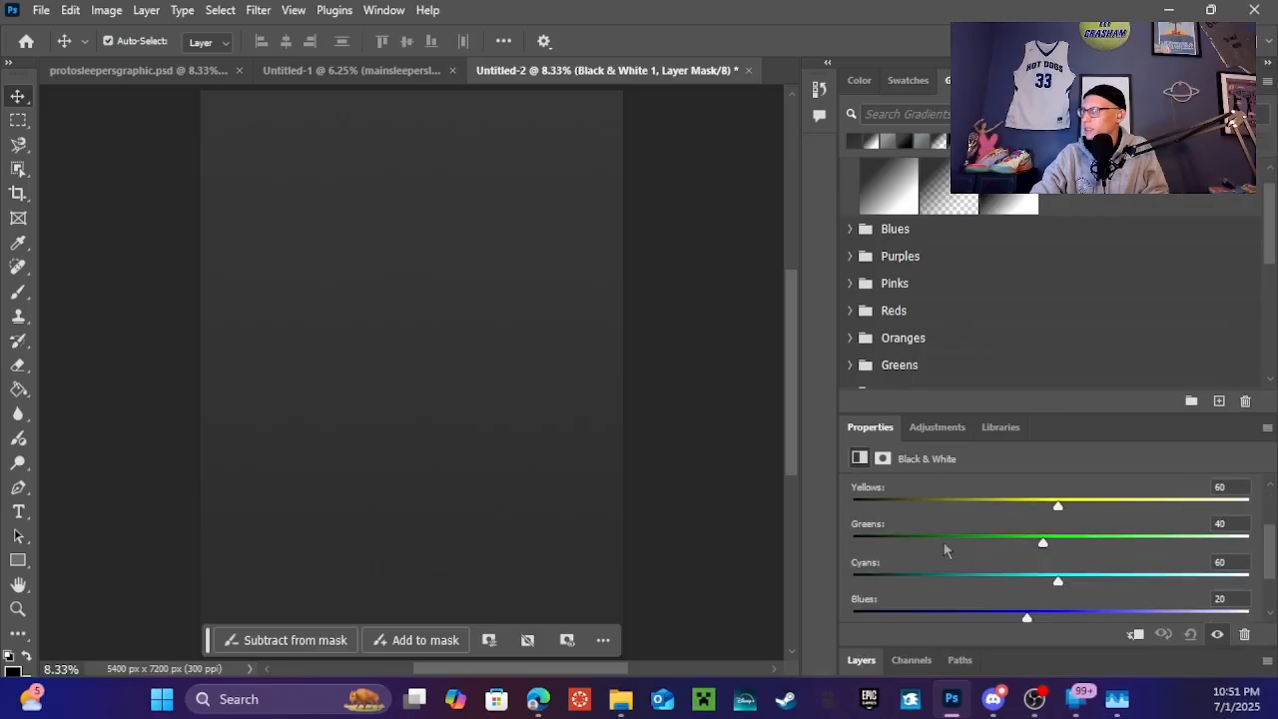
pyautogui.click(861, 660)
pyautogui.click(964, 626)
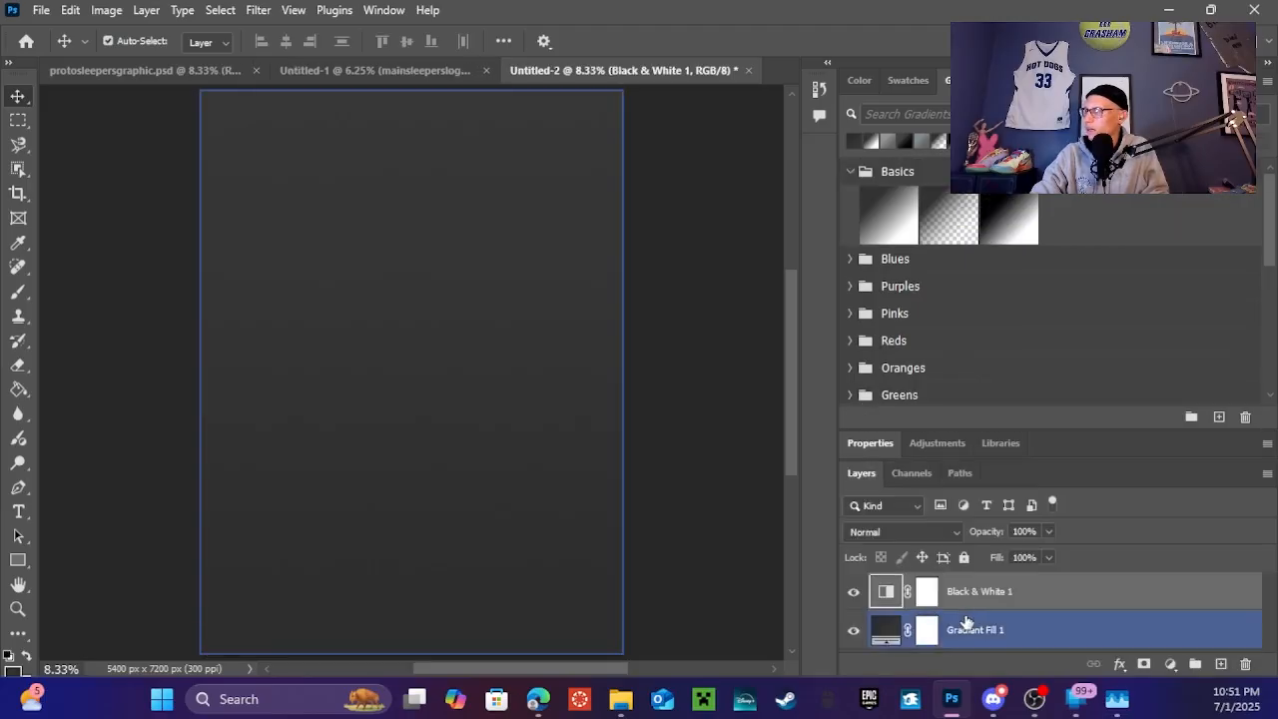
pyautogui.click(888, 443)
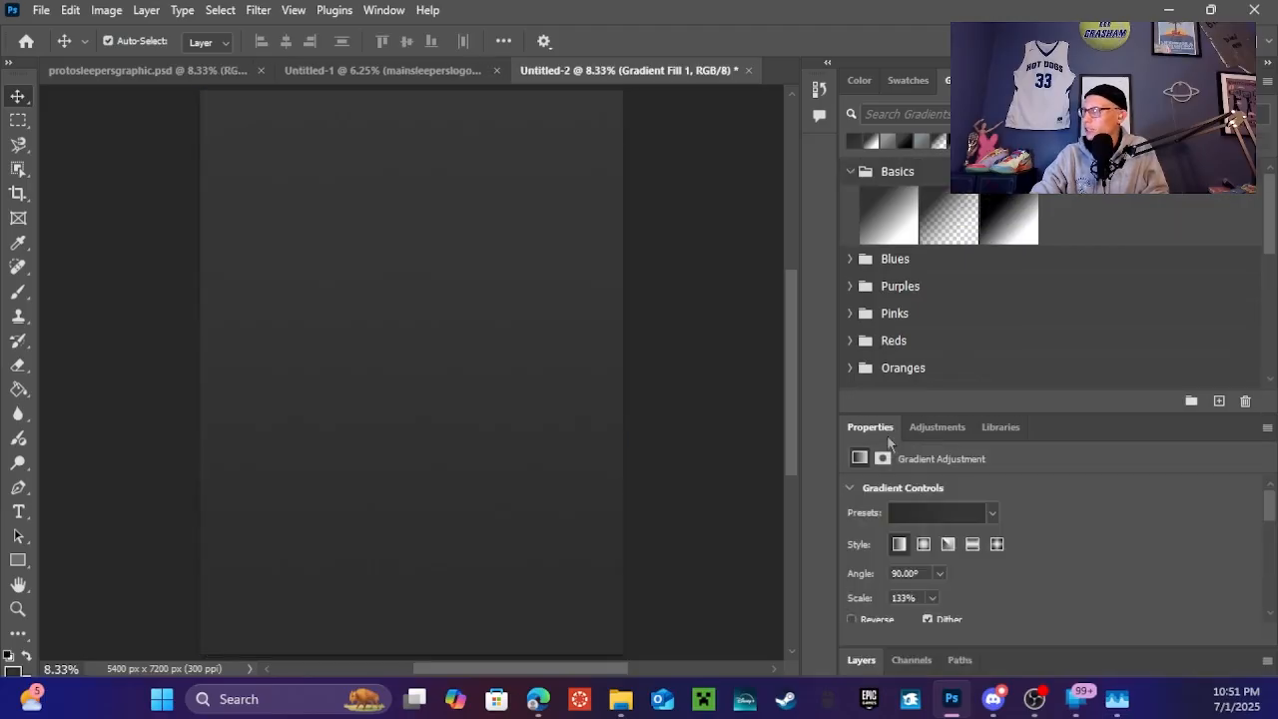
pyautogui.scroll(-1, 951, 545)
pyautogui.click(939, 559)
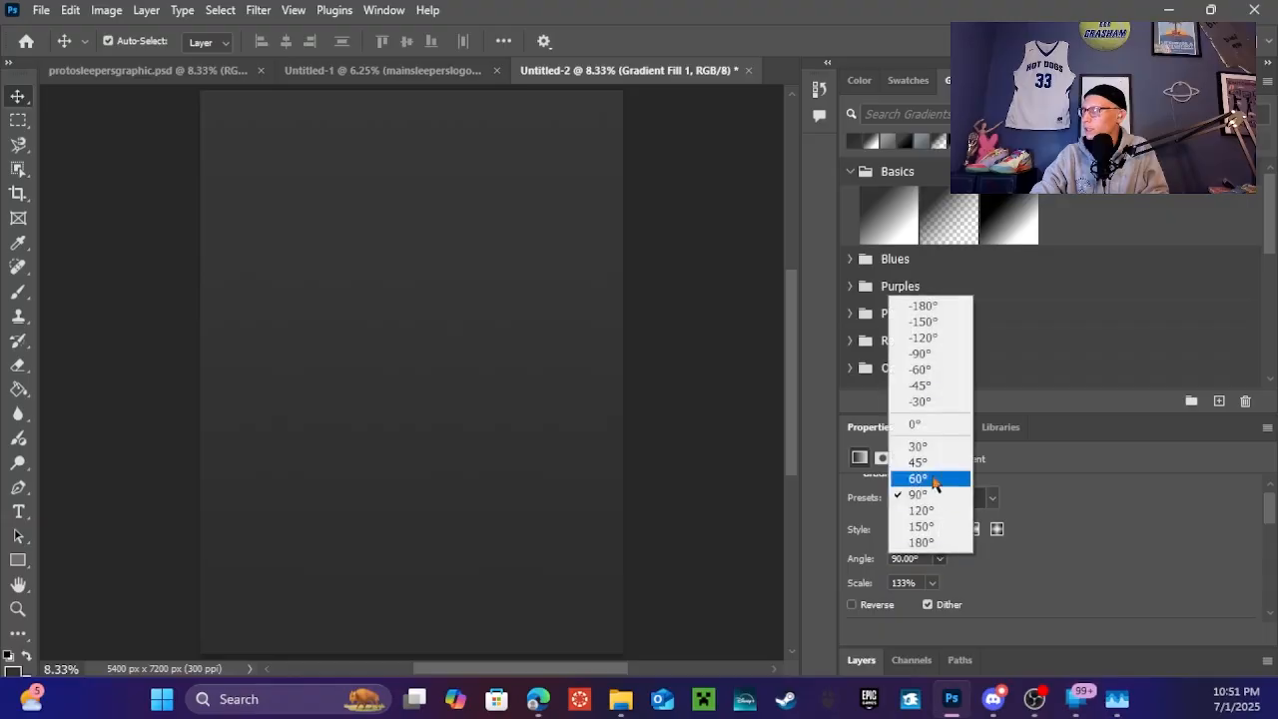
pyautogui.click(932, 384)
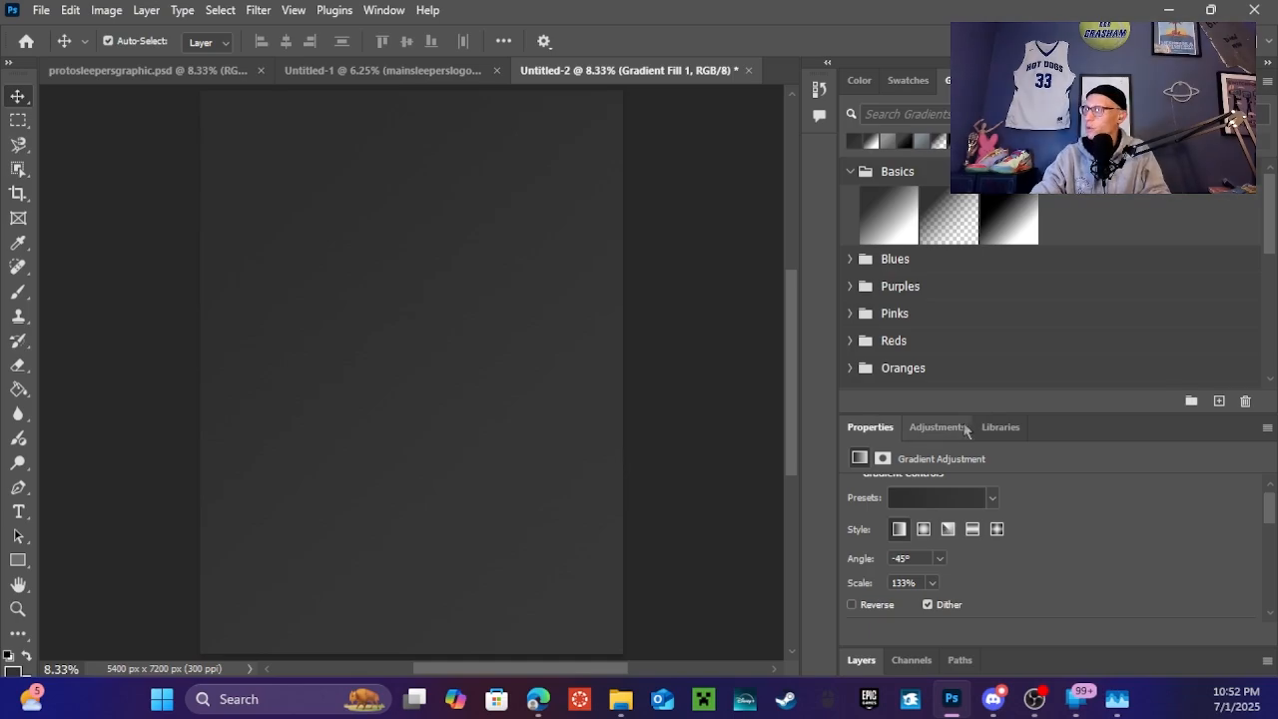
# Copy the mainsleeperslogoplug basketball logo layer from Untitled-1 into the poster
pyautogui.click(370, 72)
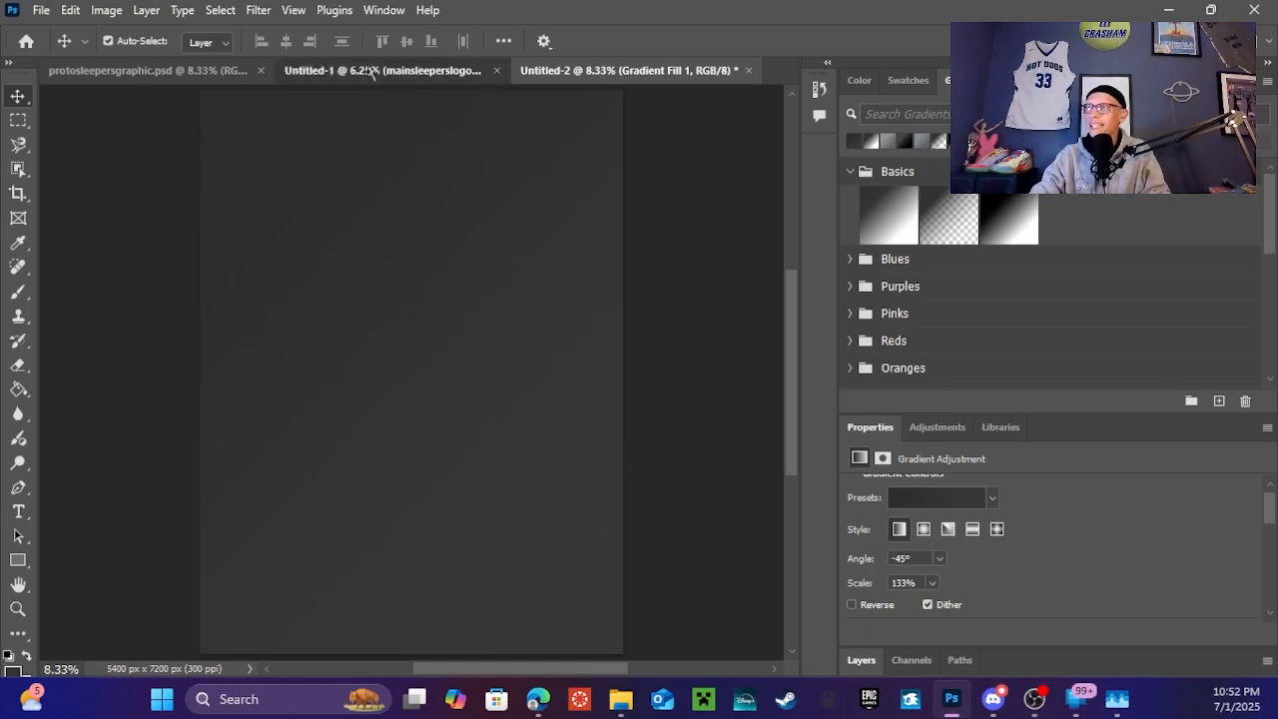
pyautogui.click(20, 296)
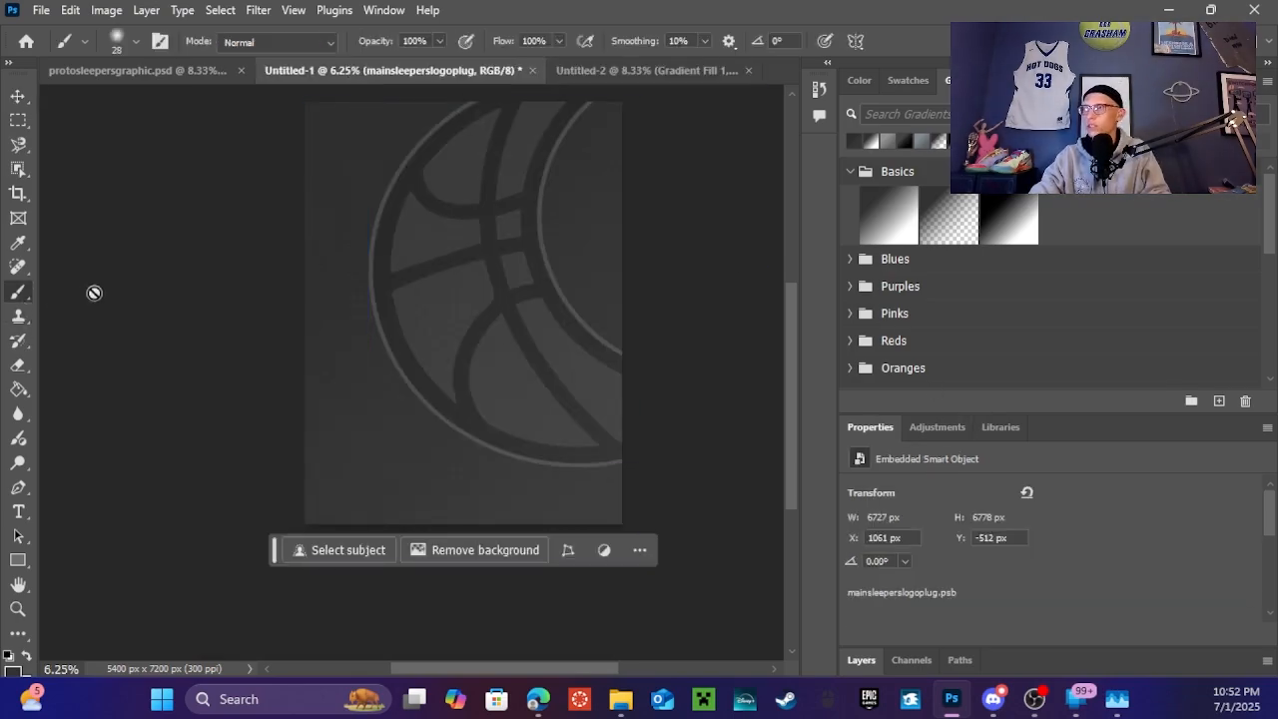
pyautogui.click(18, 86)
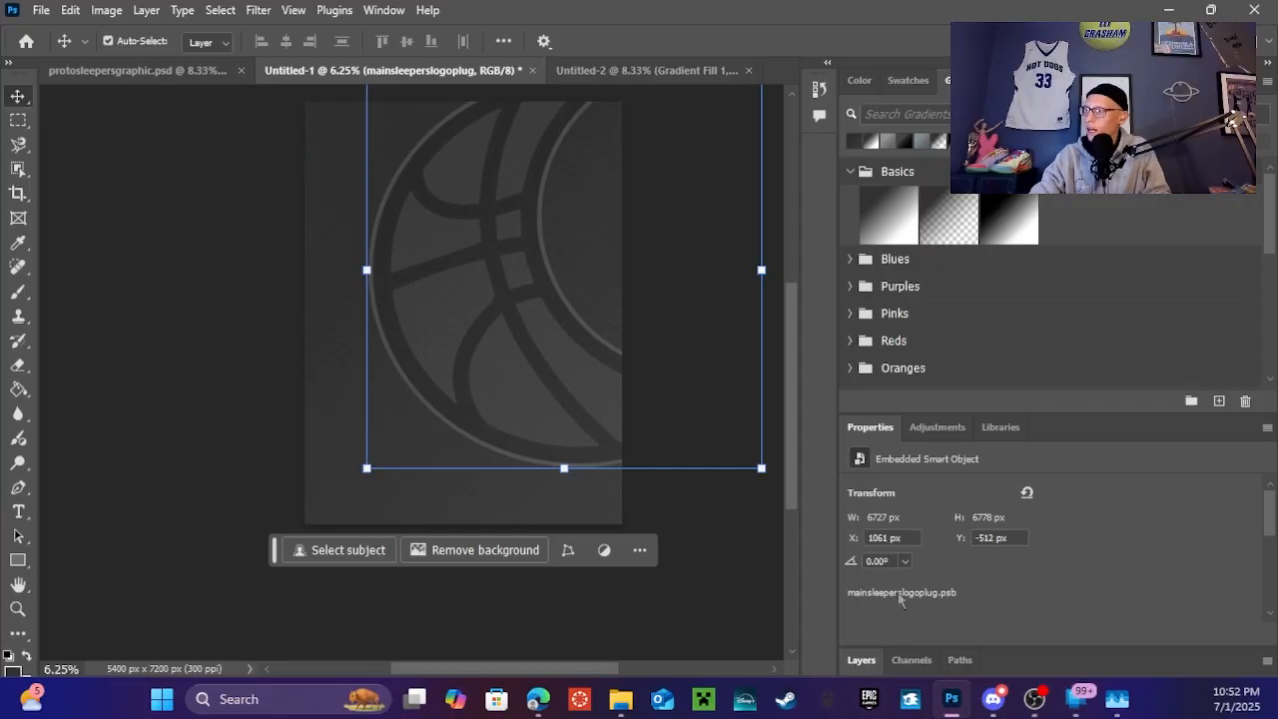
pyautogui.click(861, 660)
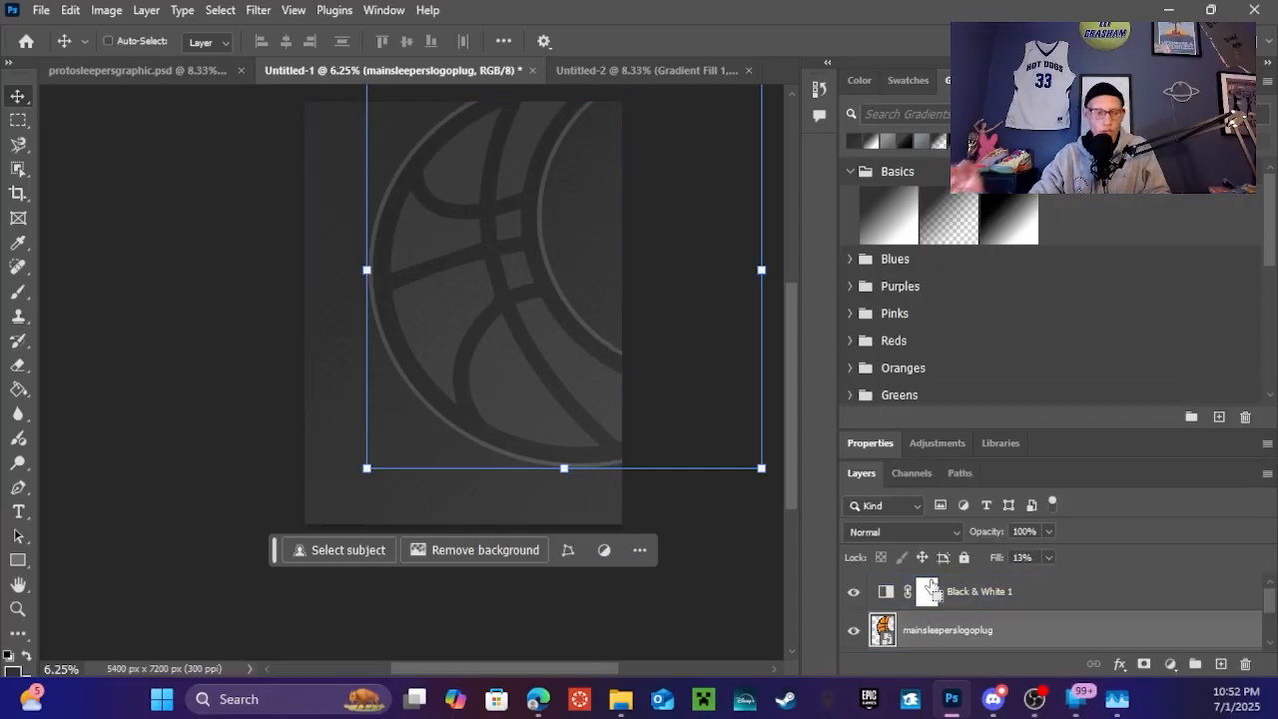
pyautogui.moveTo(835, 246); pyautogui.dragTo(679, 278)
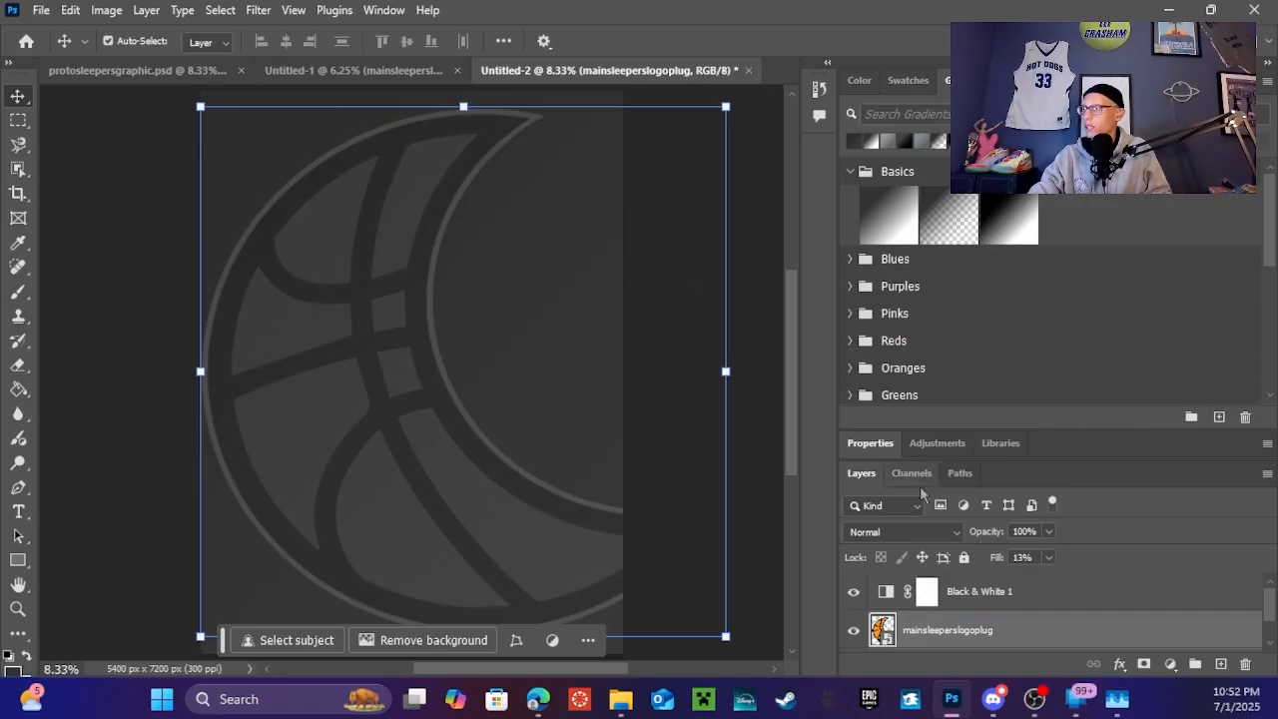
pyautogui.moveTo(945, 633); pyautogui.dragTo(943, 588)
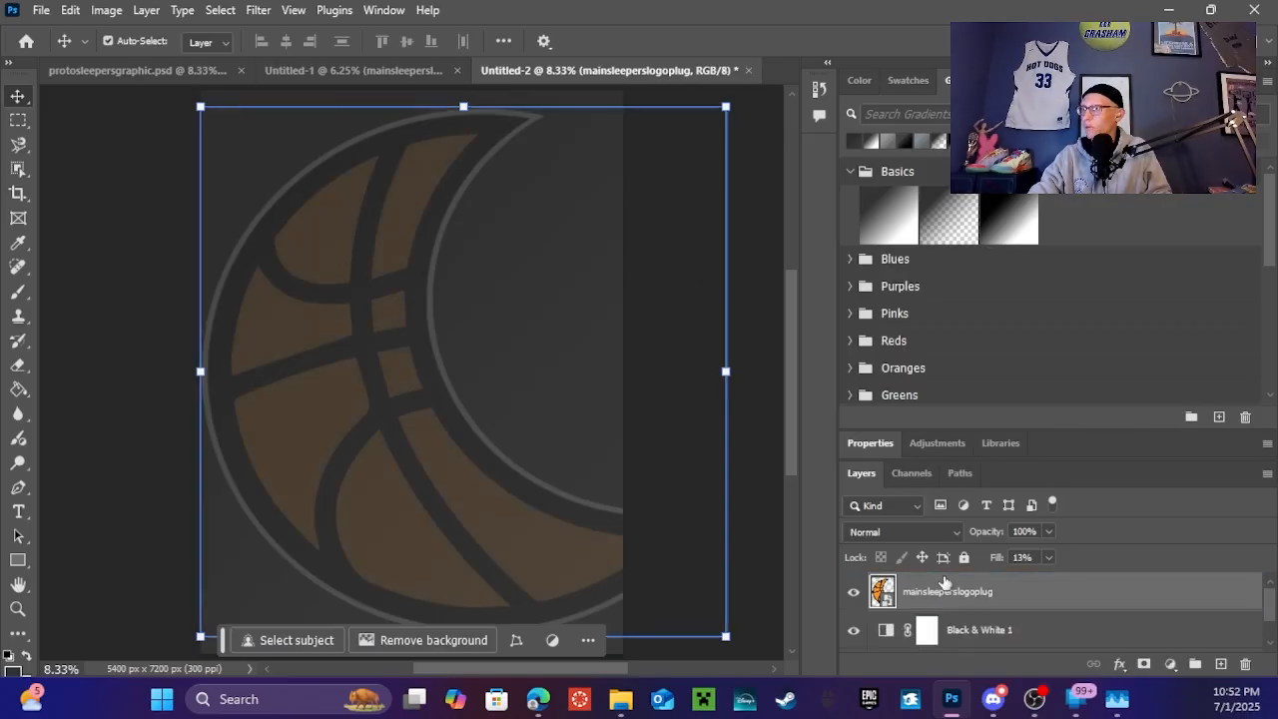
# Set the logo's fill to 13%, shift it up-right, and place it below Black & White 1
pyautogui.rightClick(464, 407)
pyautogui.click(903, 615)
pyautogui.rightClick(910, 613)
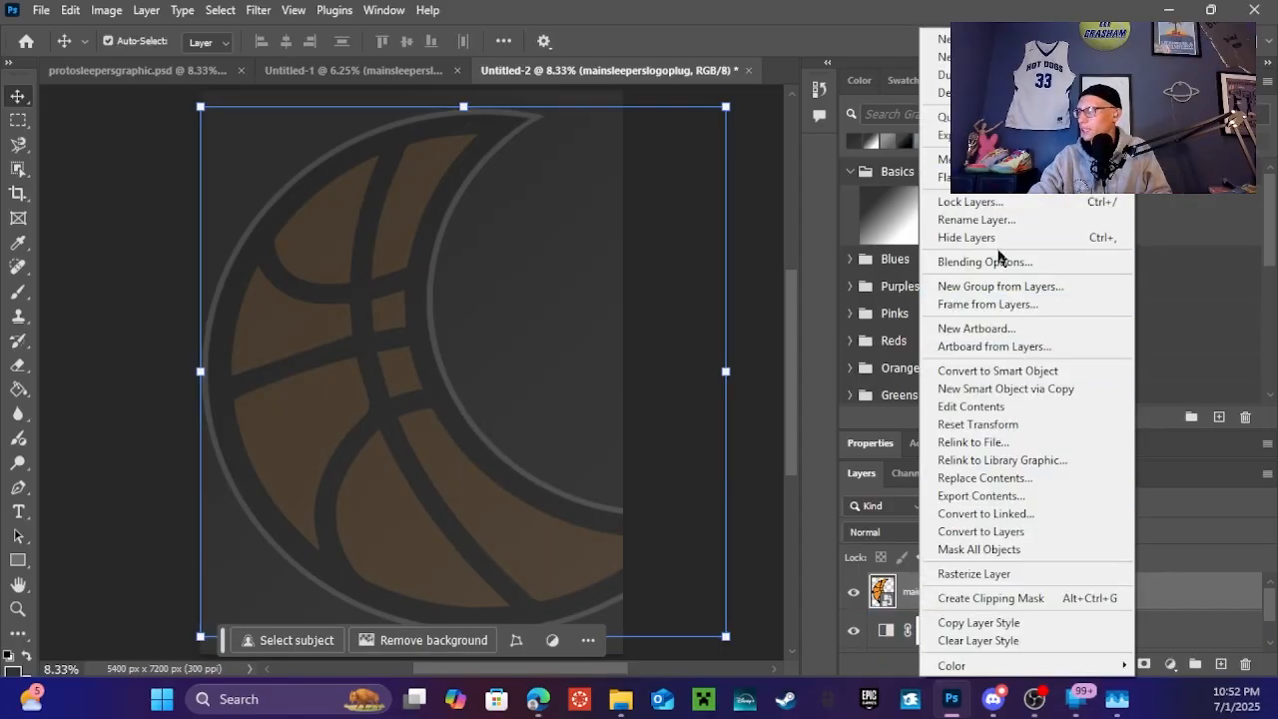
pyautogui.click(999, 261)
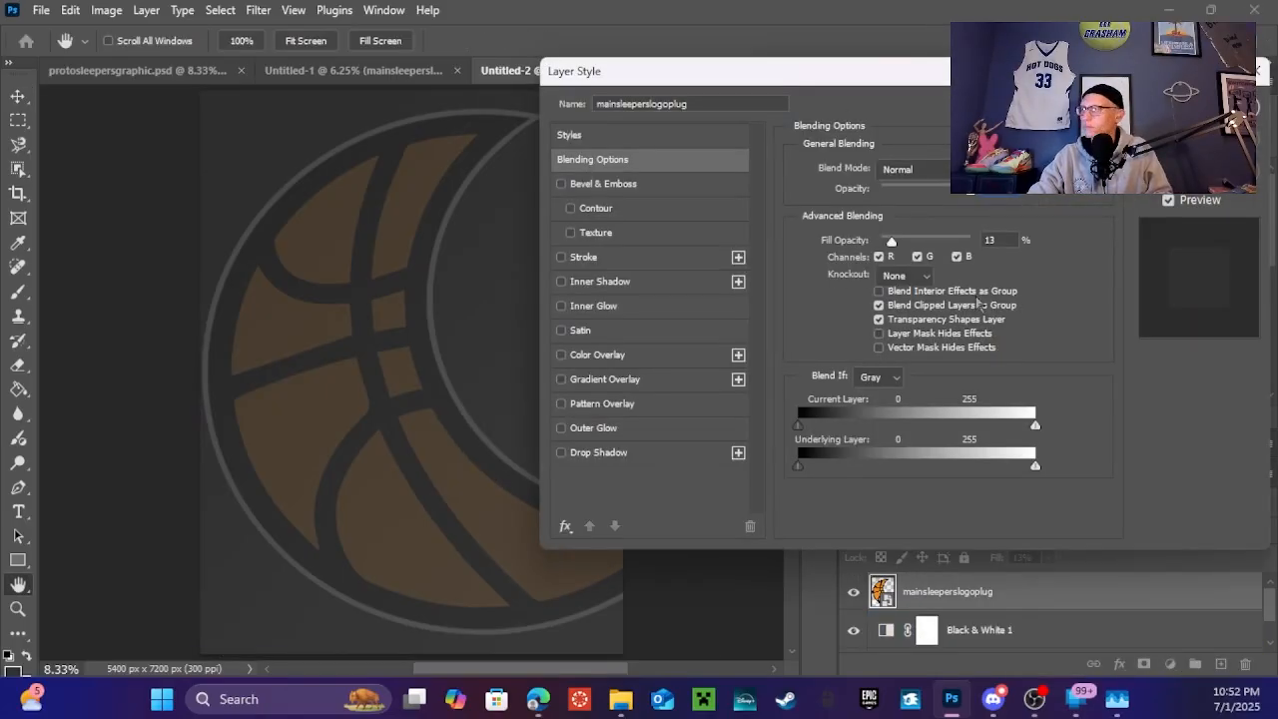
pyautogui.moveTo(967, 84); pyautogui.dragTo(929, 83)
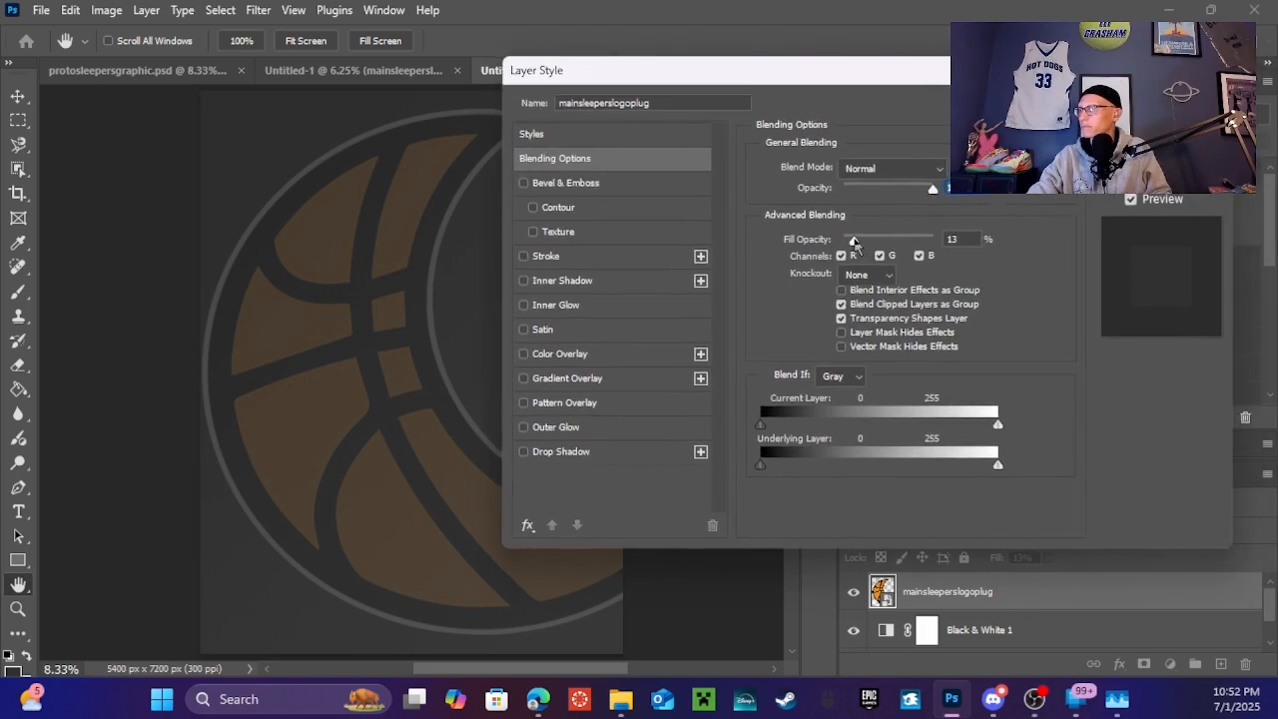
pyautogui.moveTo(854, 243); pyautogui.dragTo(855, 243)
pyautogui.moveTo(857, 243); pyautogui.dragTo(854, 243)
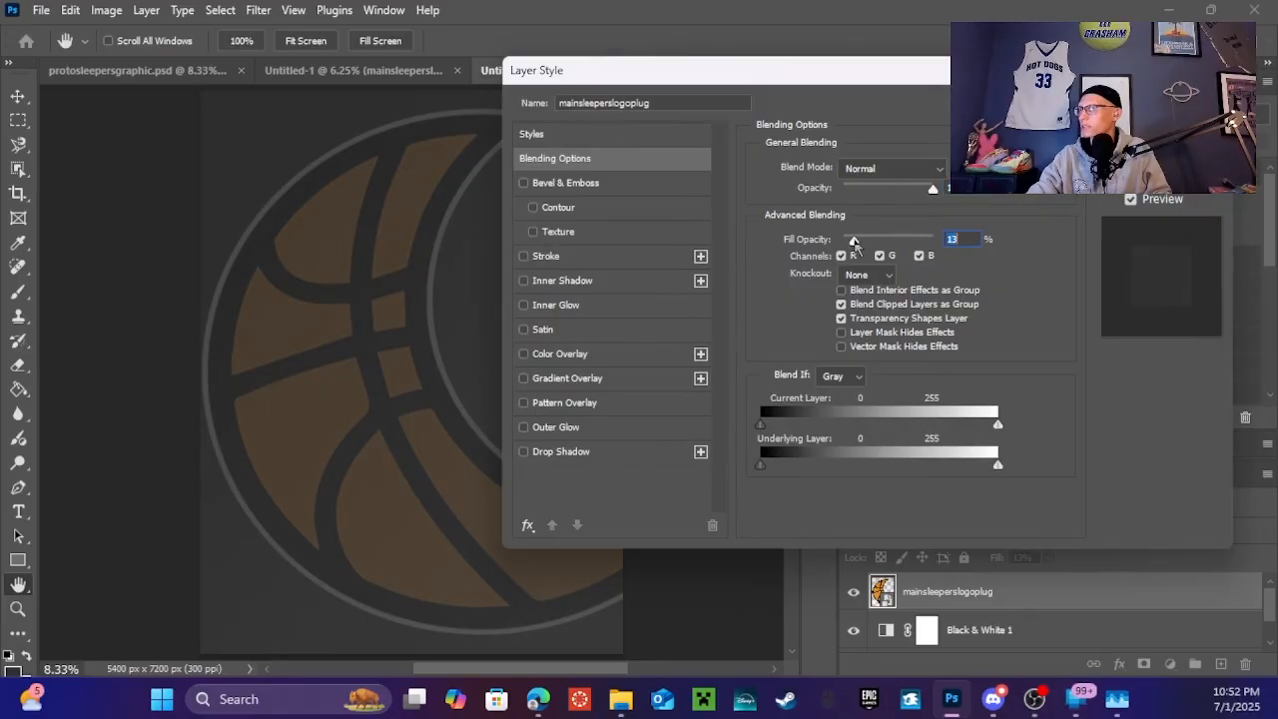
pyautogui.press('Return')
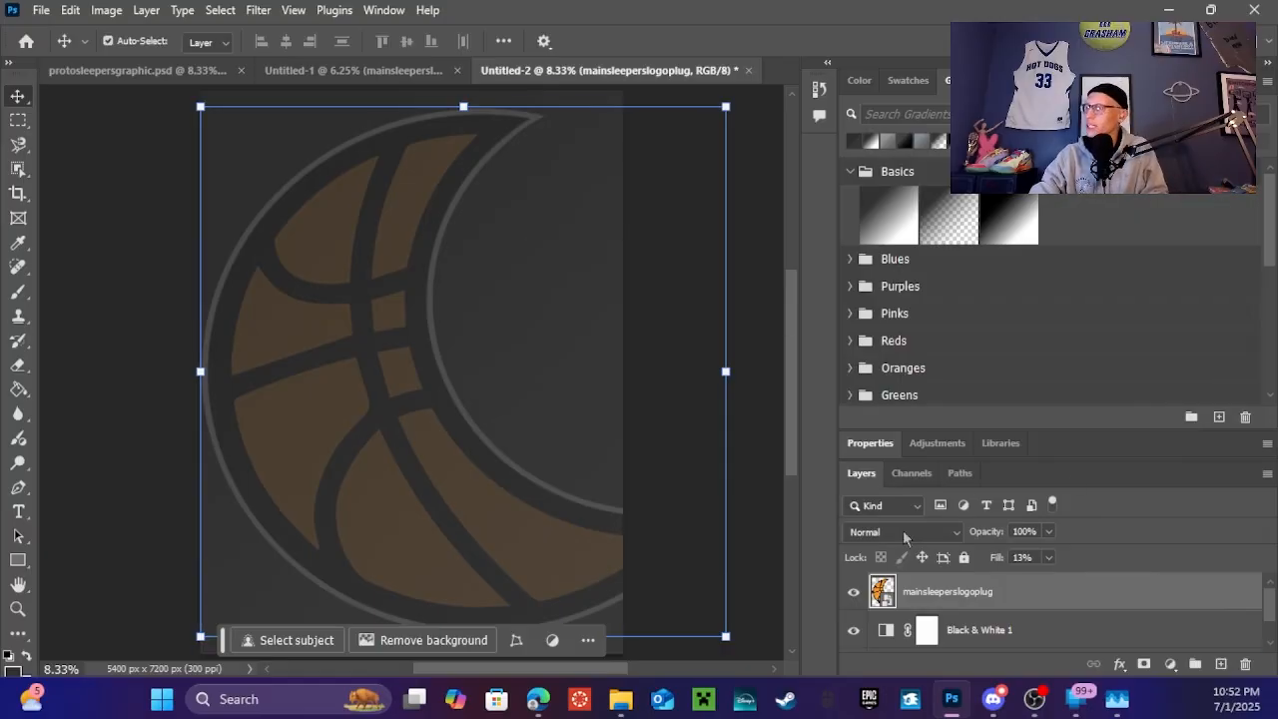
pyautogui.moveTo(373, 410); pyautogui.dragTo(466, 332)
pyautogui.moveTo(969, 590); pyautogui.dragTo(1011, 634)
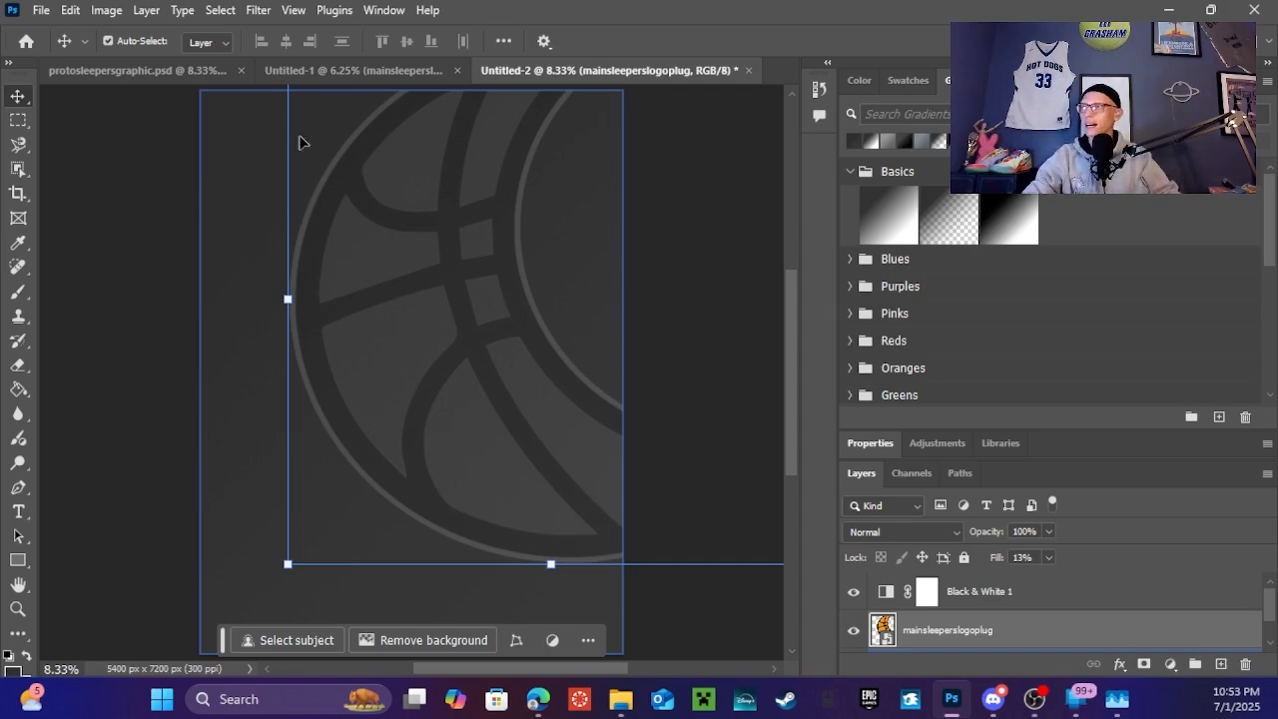
pyautogui.click(334, 87)
pyautogui.click(419, 78)
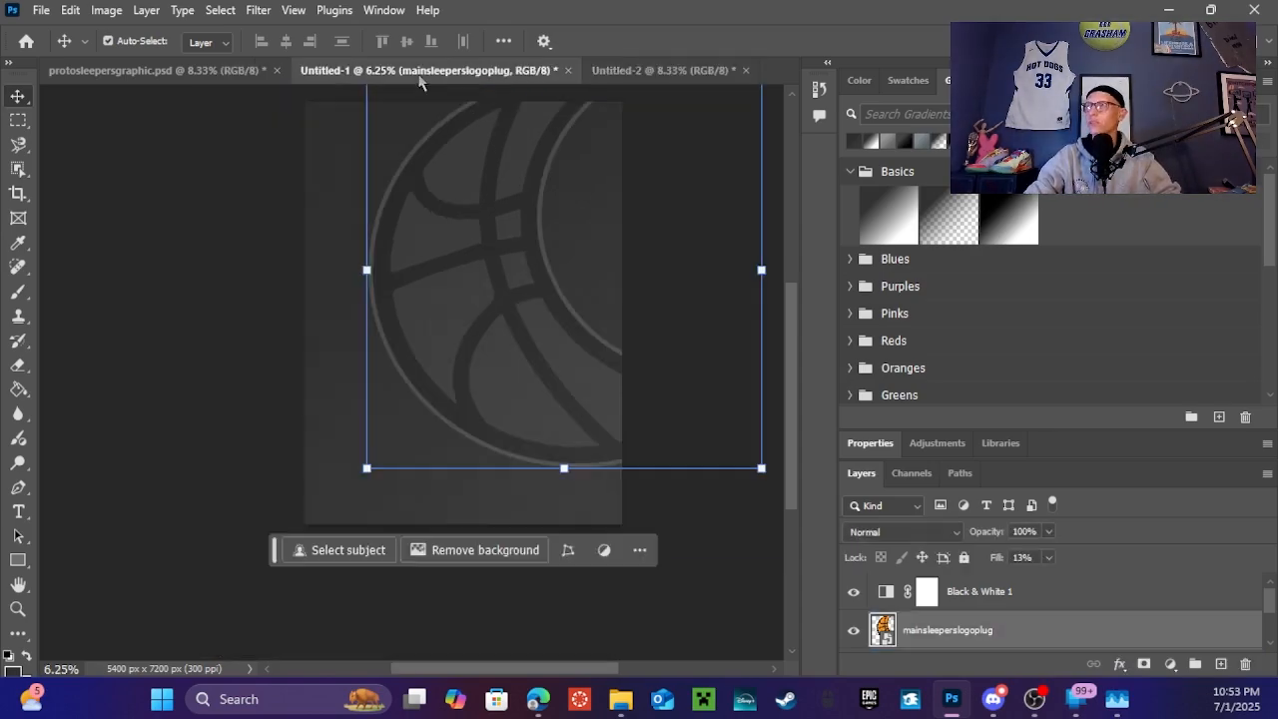
pyautogui.scroll(-1, 1061, 600)
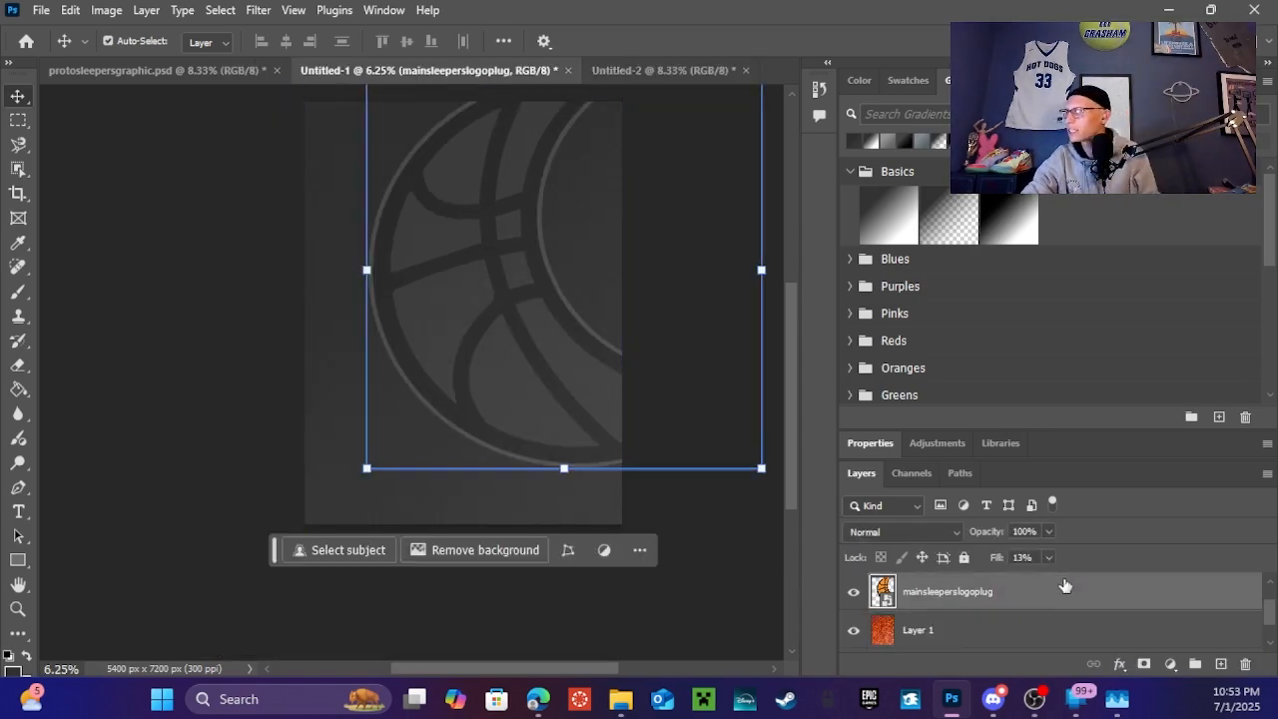
pyautogui.click(951, 639)
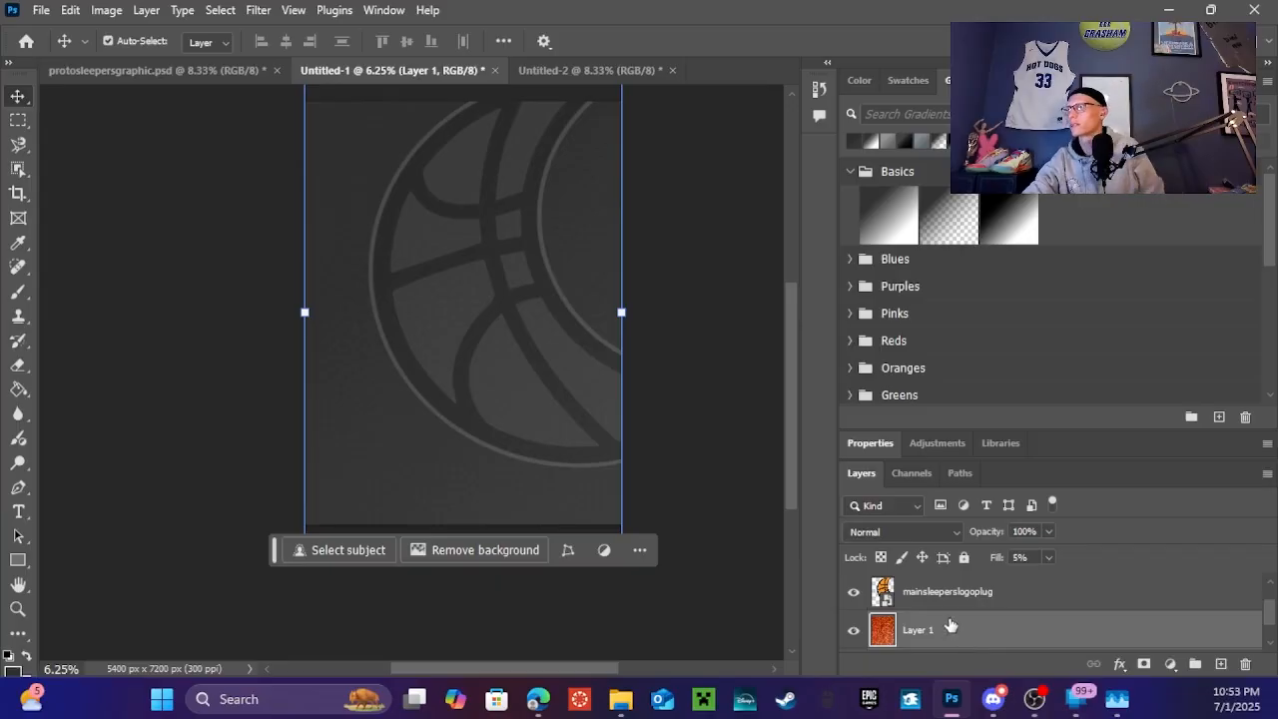
pyautogui.click(955, 603)
pyautogui.keyDown('ctrl'); pyautogui.click(959, 593); pyautogui.keyUp('ctrl')
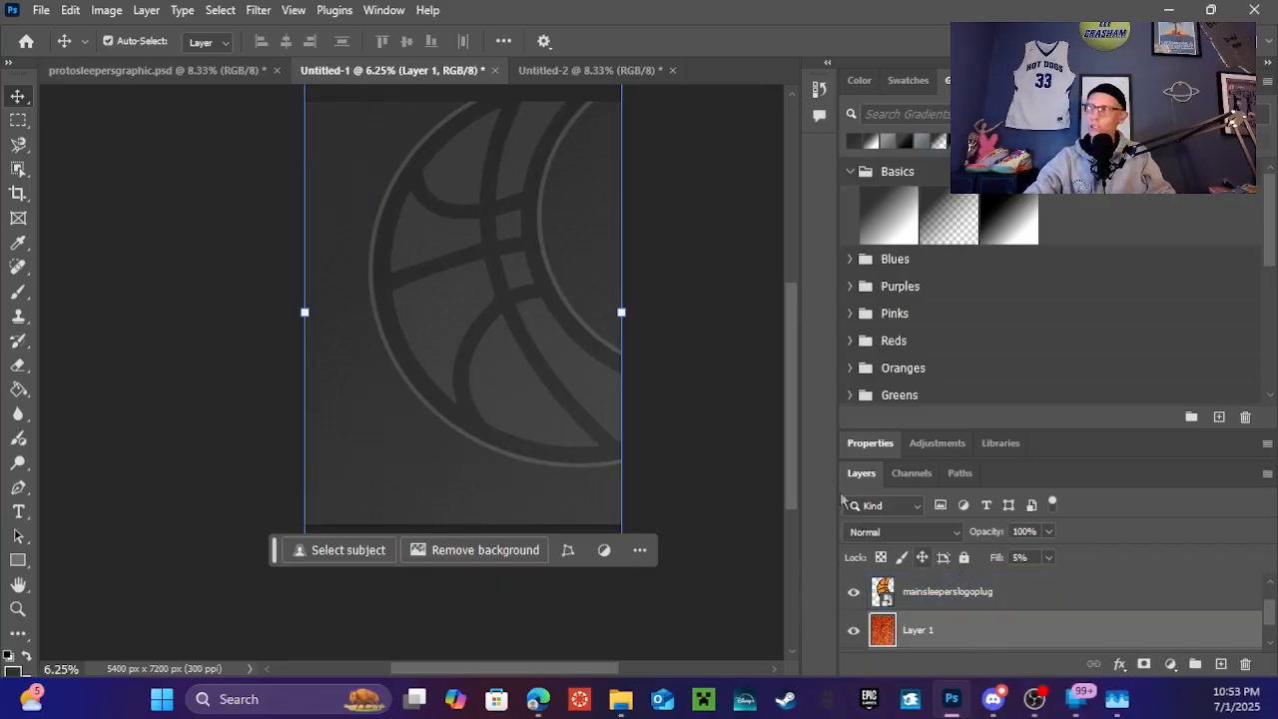
pyautogui.click(591, 70)
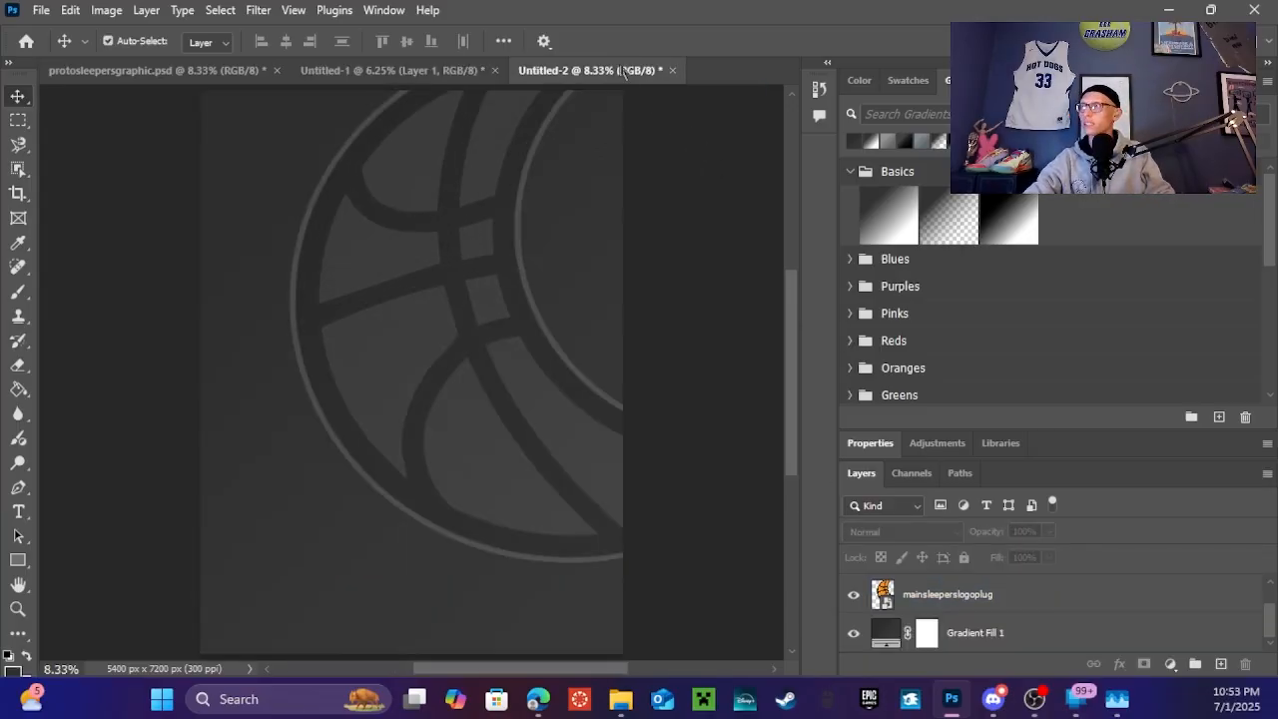
pyautogui.click(606, 298)
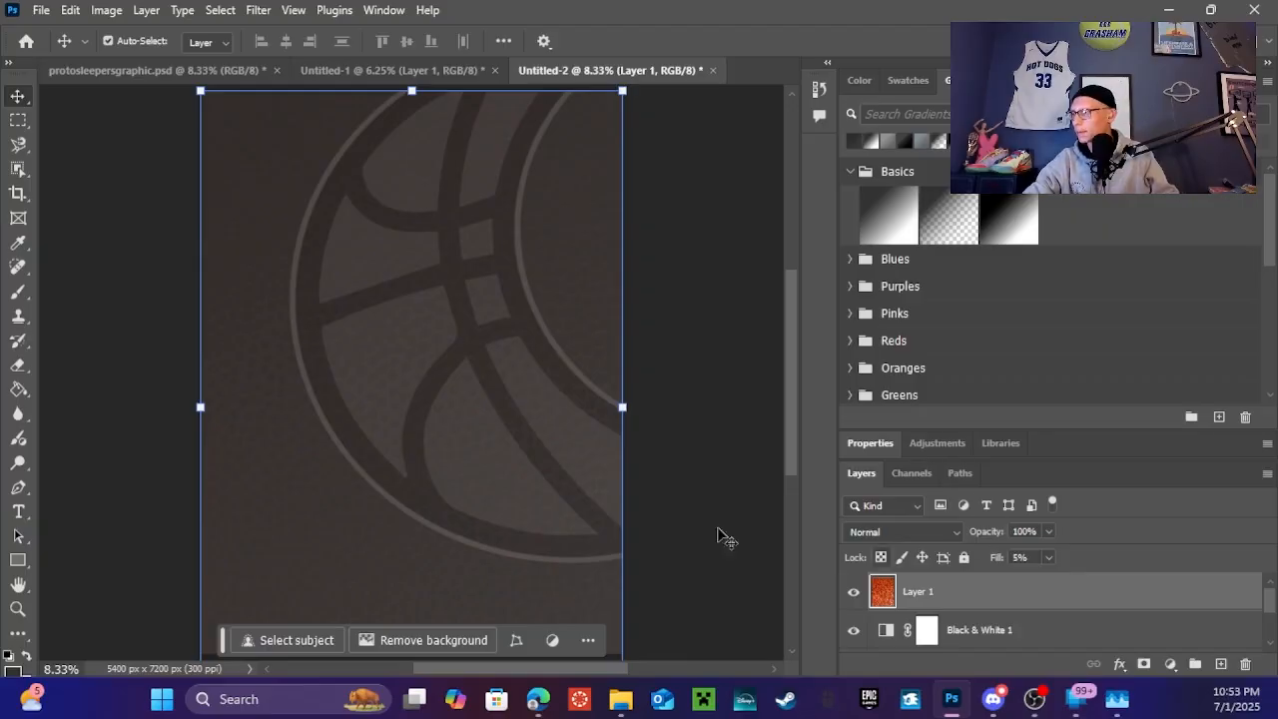
pyautogui.rightClick(921, 593)
pyautogui.click(978, 322)
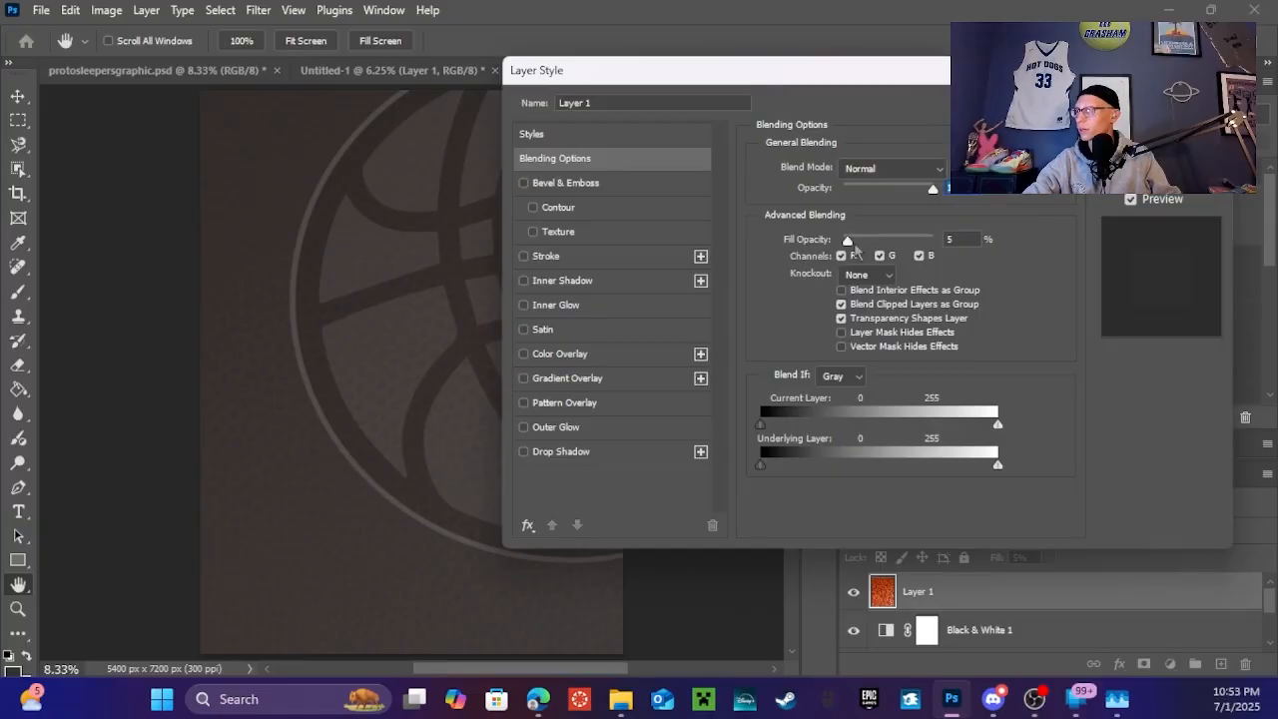
pyautogui.moveTo(848, 240); pyautogui.dragTo(1015, 241)
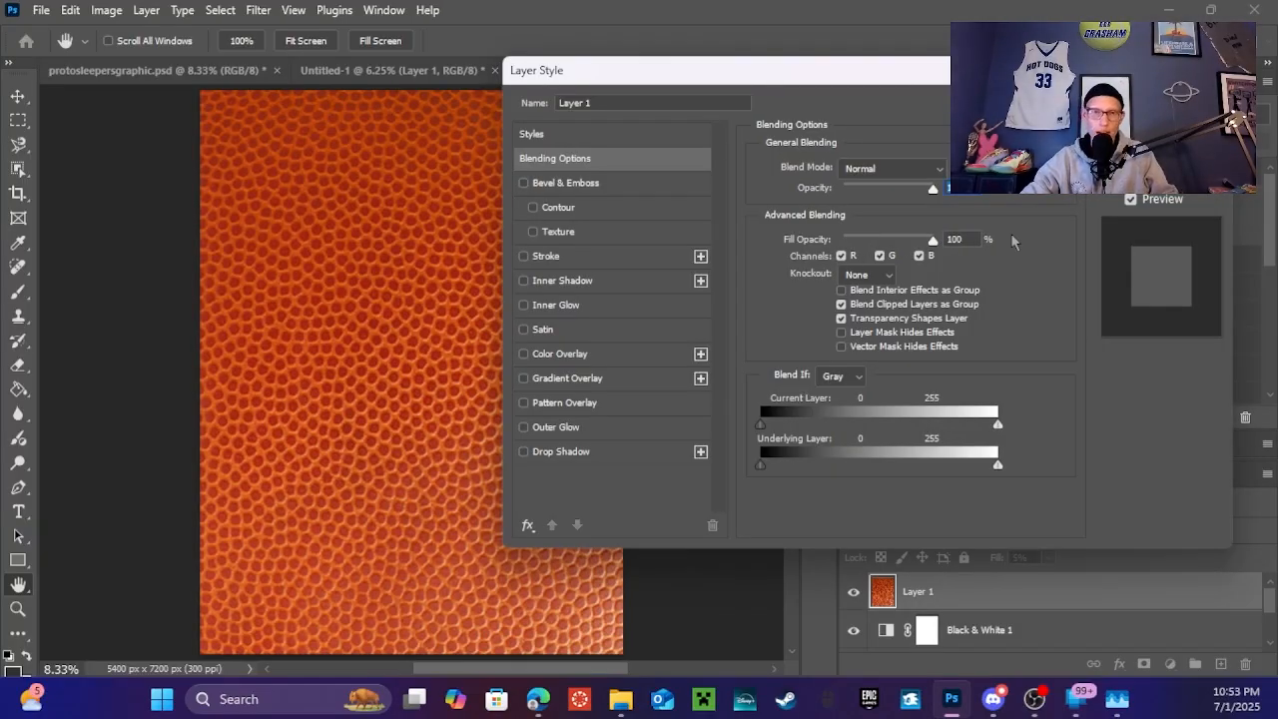
pyautogui.moveTo(932, 239); pyautogui.dragTo(848, 242)
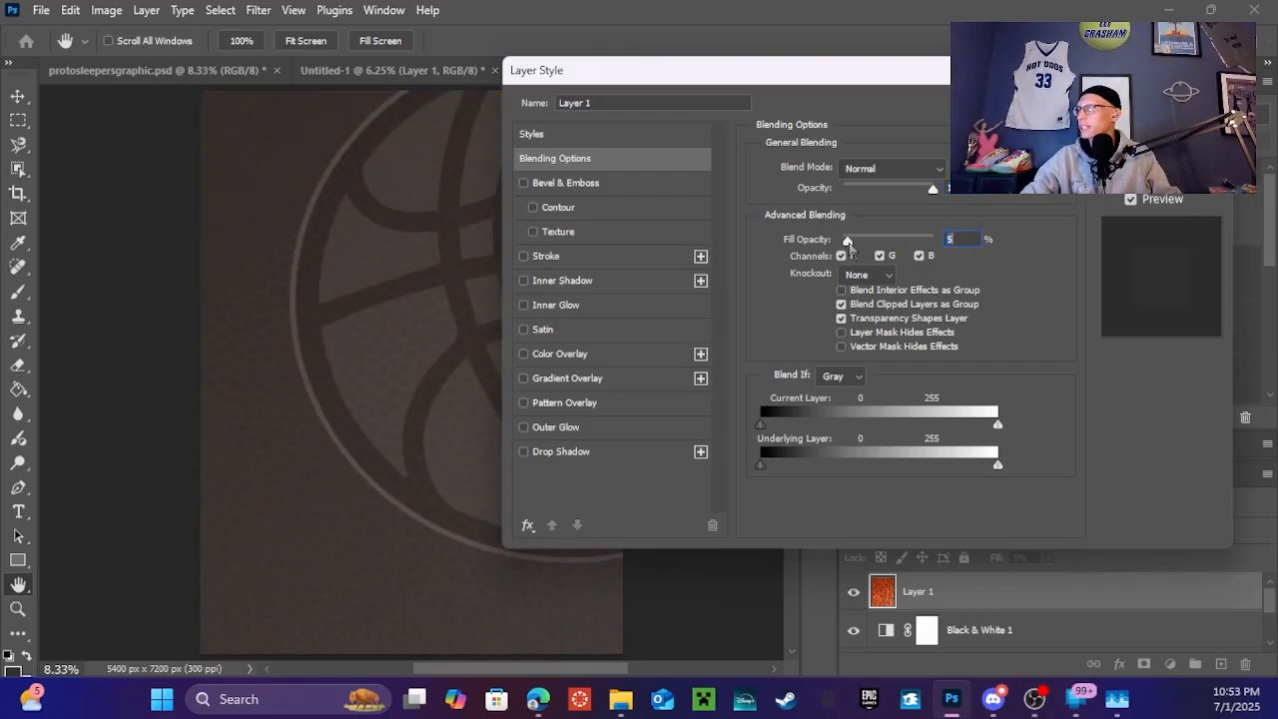
pyautogui.press('Return')
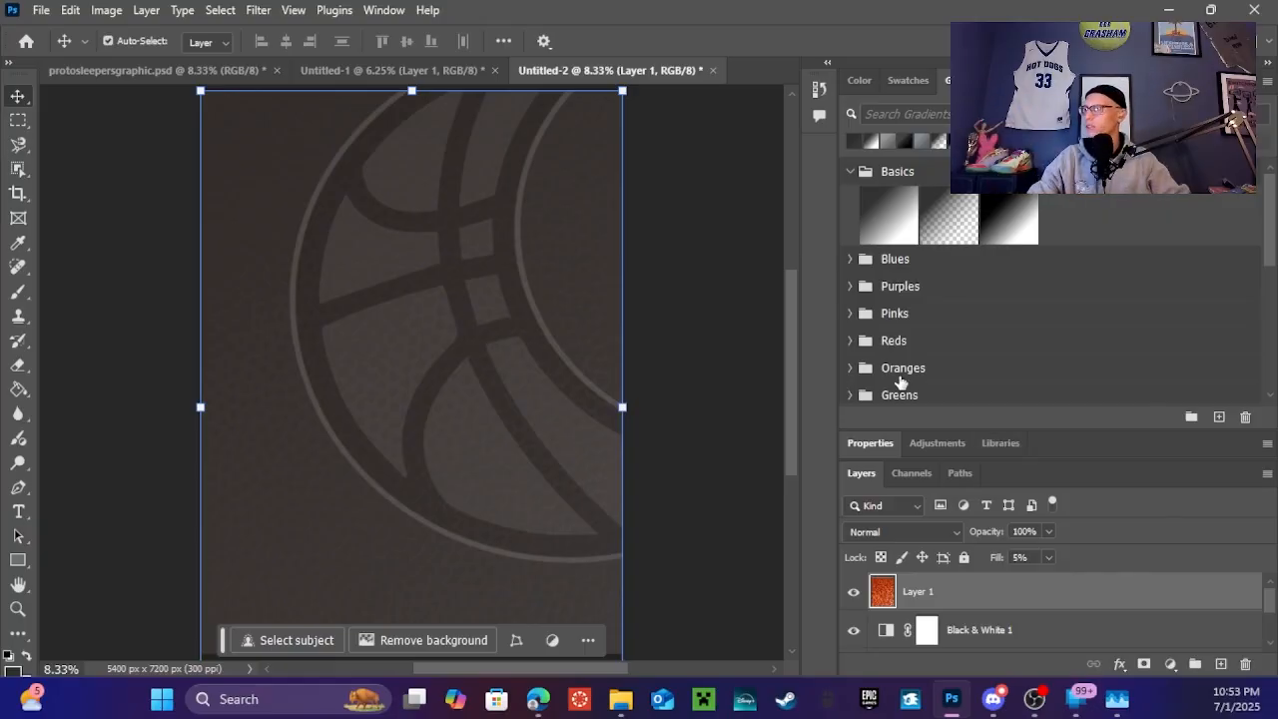
pyautogui.moveTo(899, 594); pyautogui.dragTo(907, 649)
# Move texture Layer 1 below the mainsleeperslogoplug logo and Black & White 1
pyautogui.scroll(-1, 713, 480)
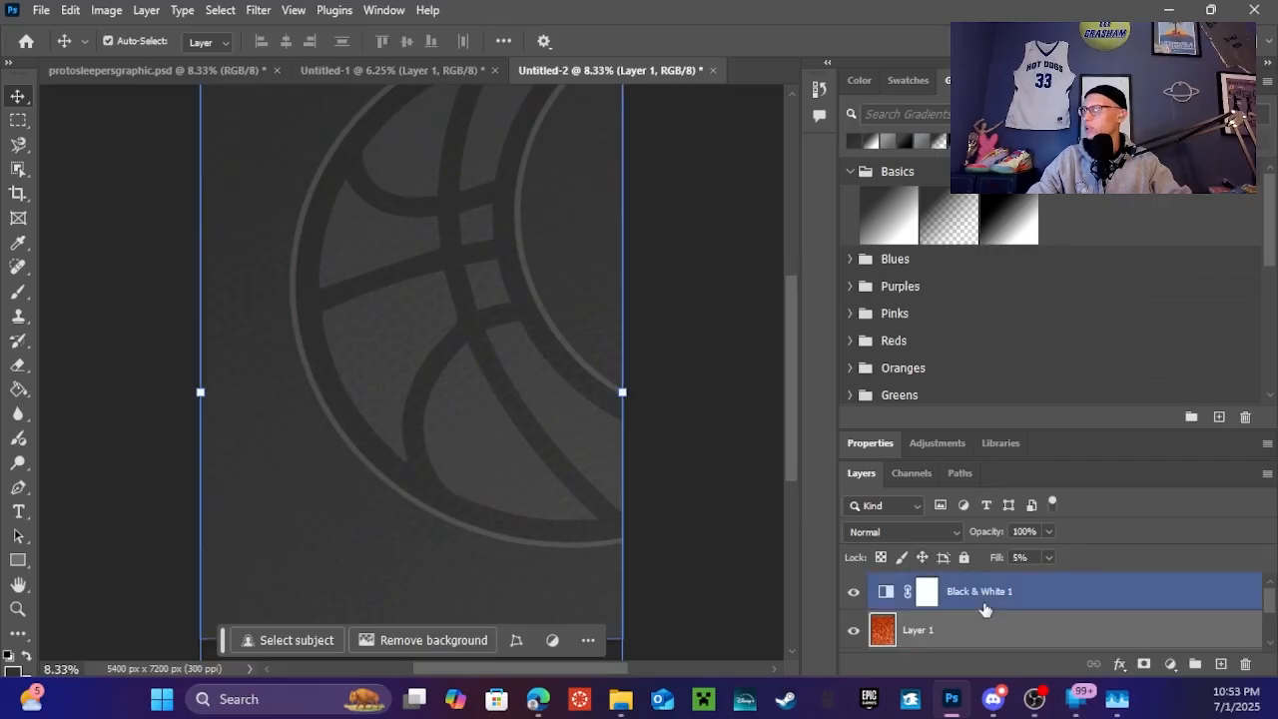
pyautogui.scroll(-1, 974, 603)
pyautogui.moveTo(974, 603); pyautogui.dragTo(971, 641)
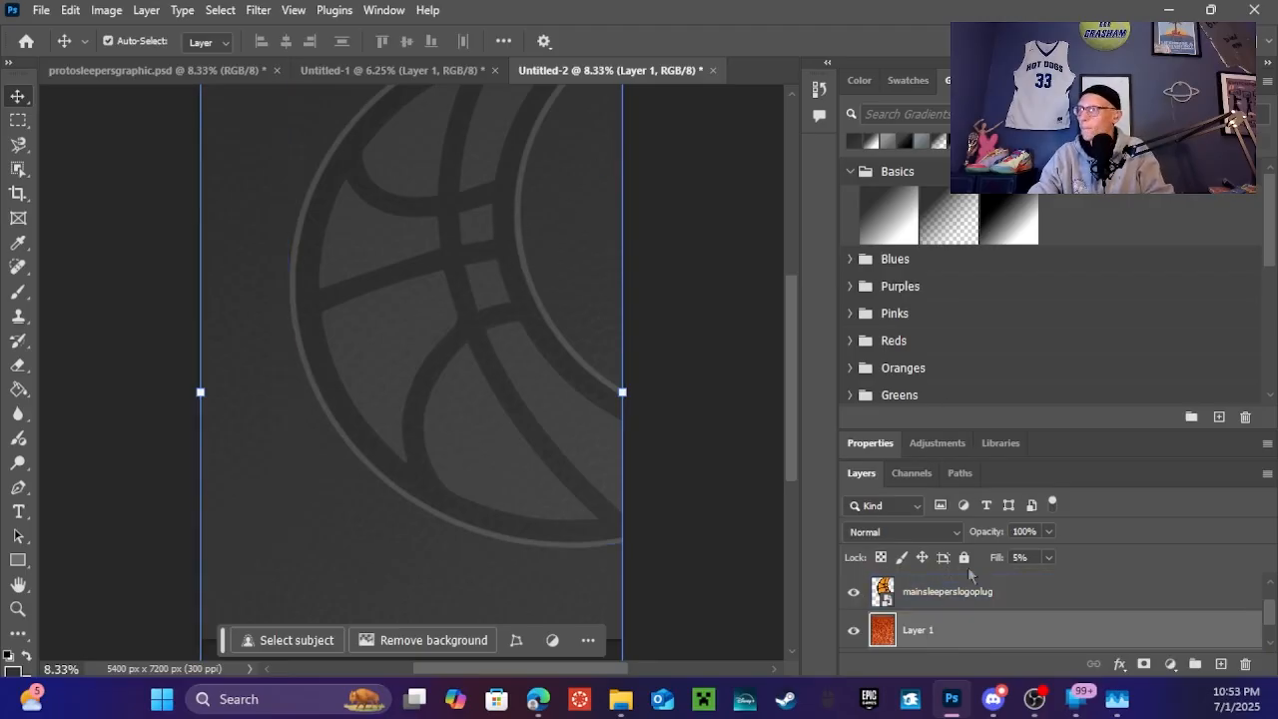
pyautogui.scroll(1, 956, 591)
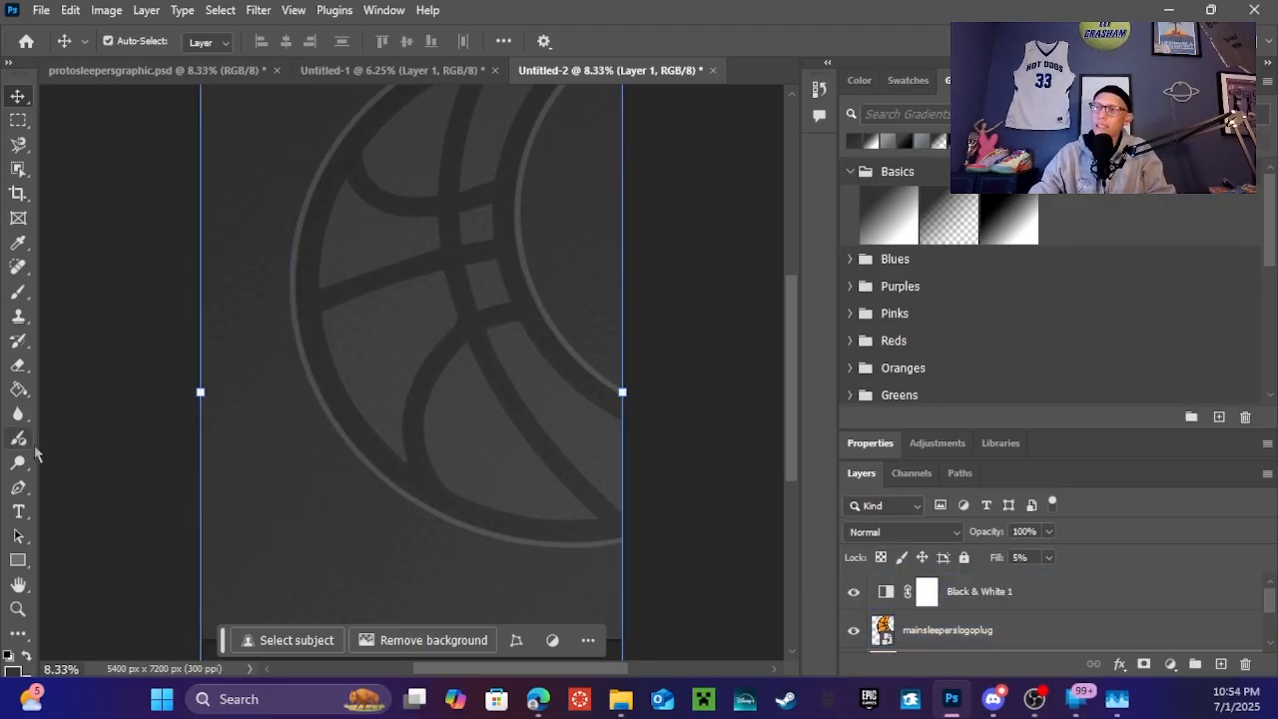
pyautogui.click(18, 561)
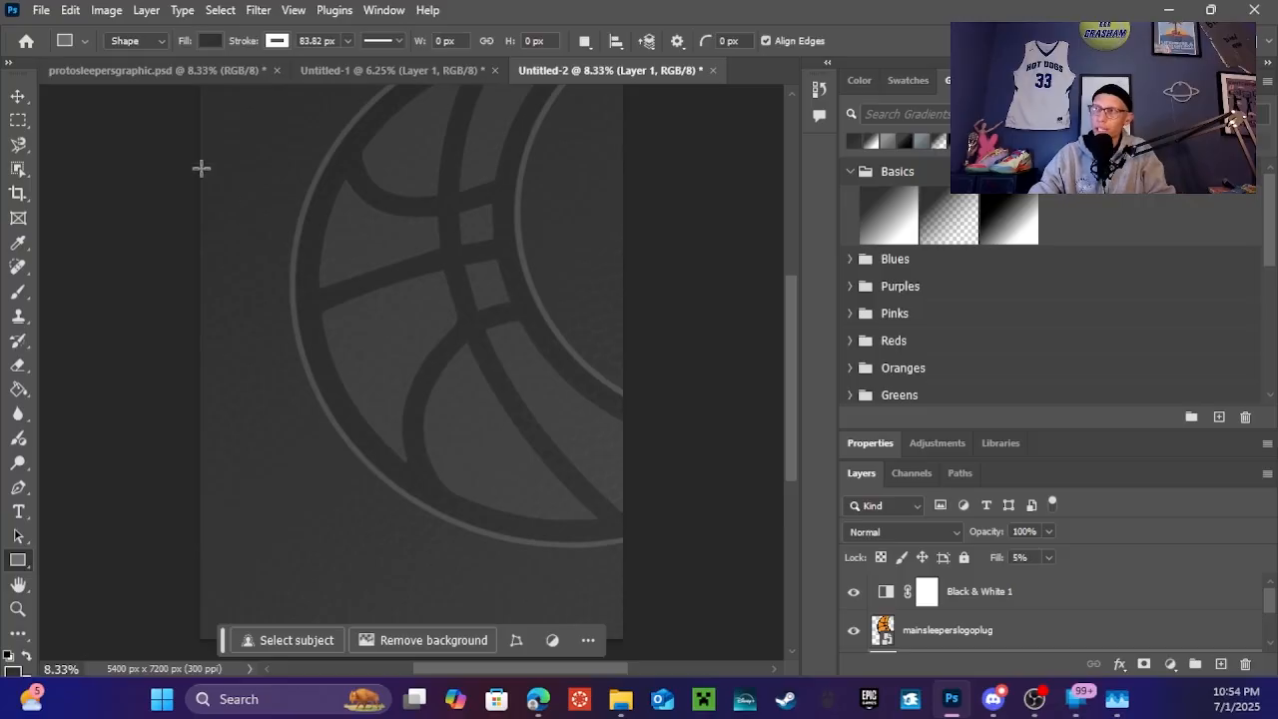
# Draw a trial orange-filled rectangle near the top of the poster
pyautogui.moveTo(201, 168); pyautogui.dragTo(517, 318)
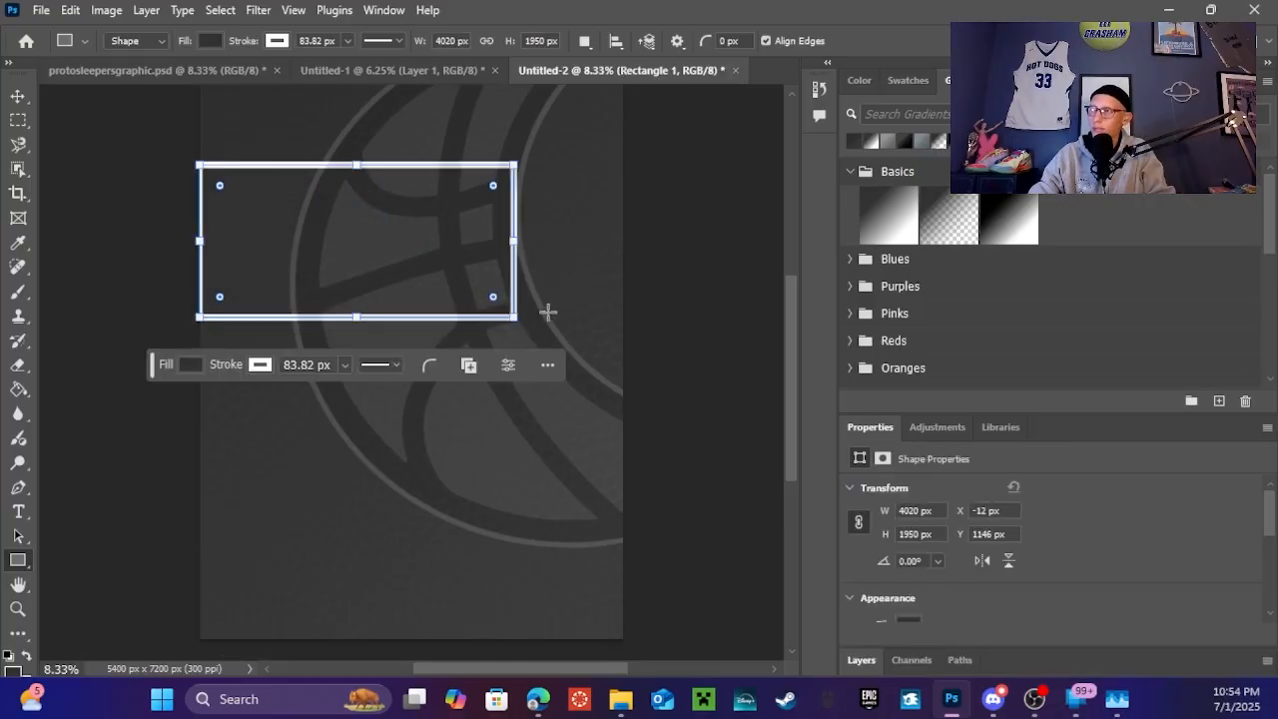
pyautogui.click(191, 364)
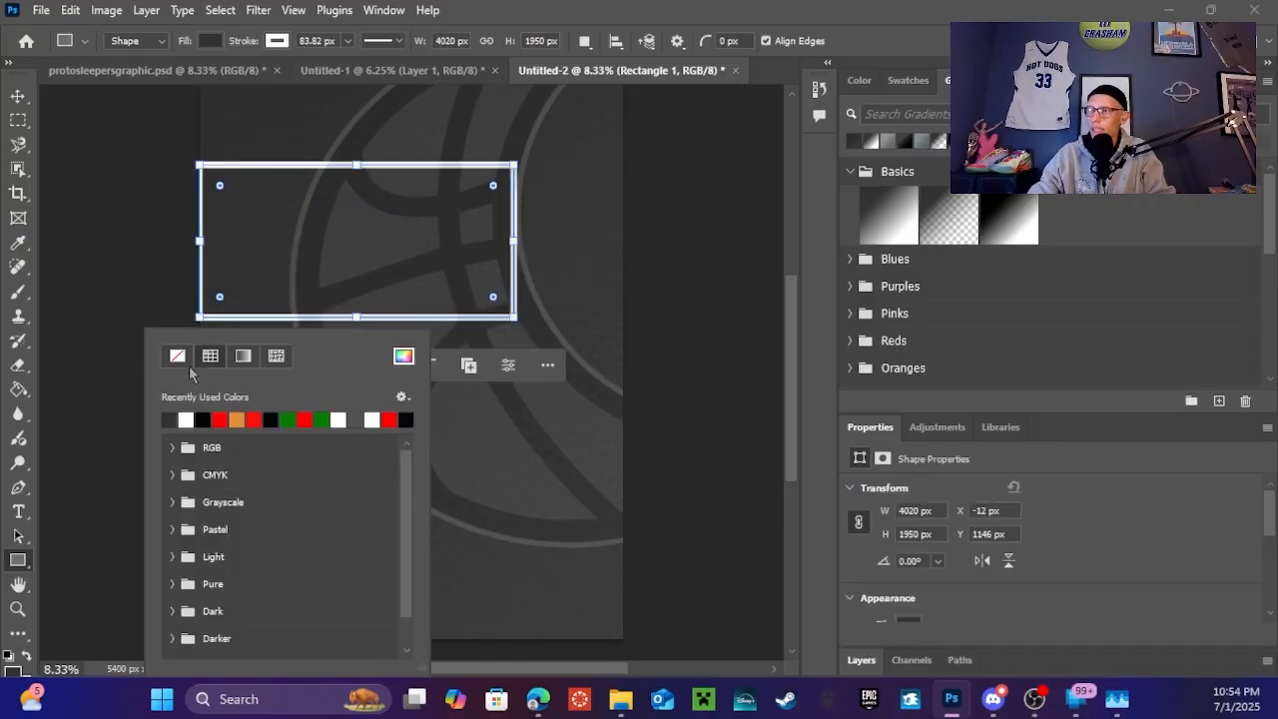
pyautogui.click(238, 419)
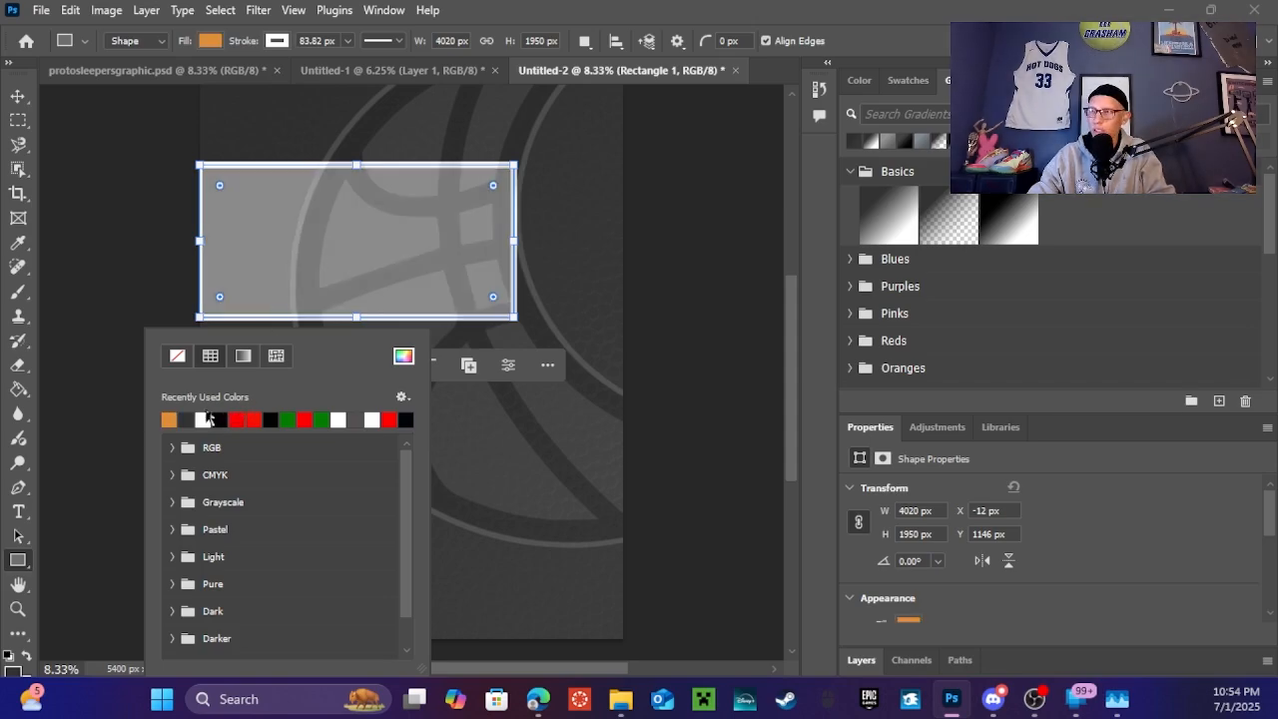
# Delete the trial rectangle and bring up the protosleepersgraphic.psd reference
pyautogui.click(18, 96)
pyautogui.click(120, 161)
pyautogui.click(368, 218)
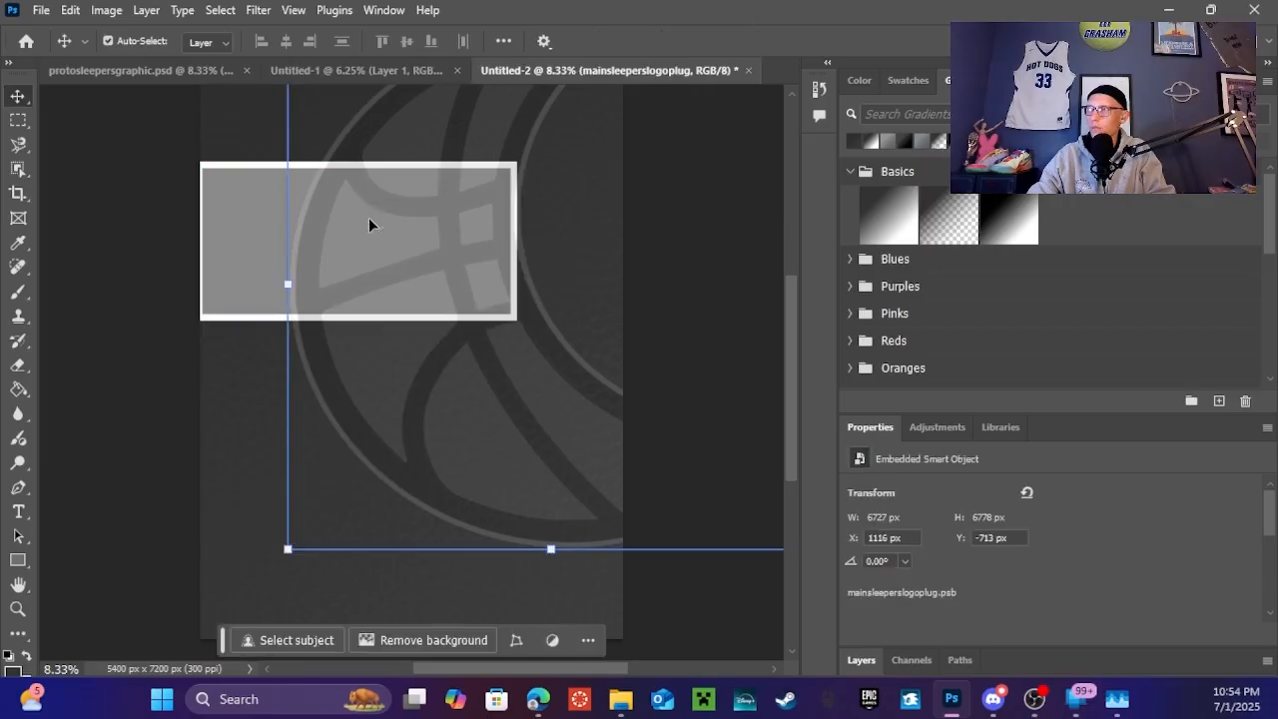
pyautogui.click(254, 222)
pyautogui.press('Delete')
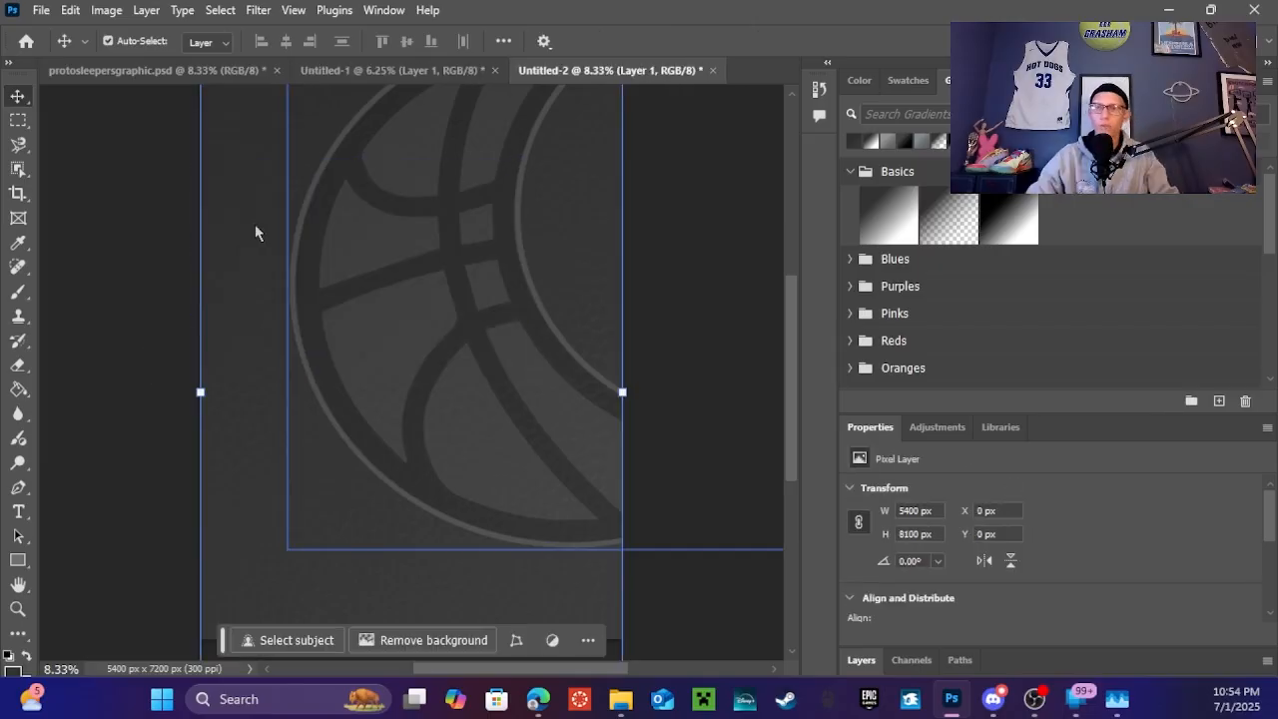
pyautogui.click(146, 78)
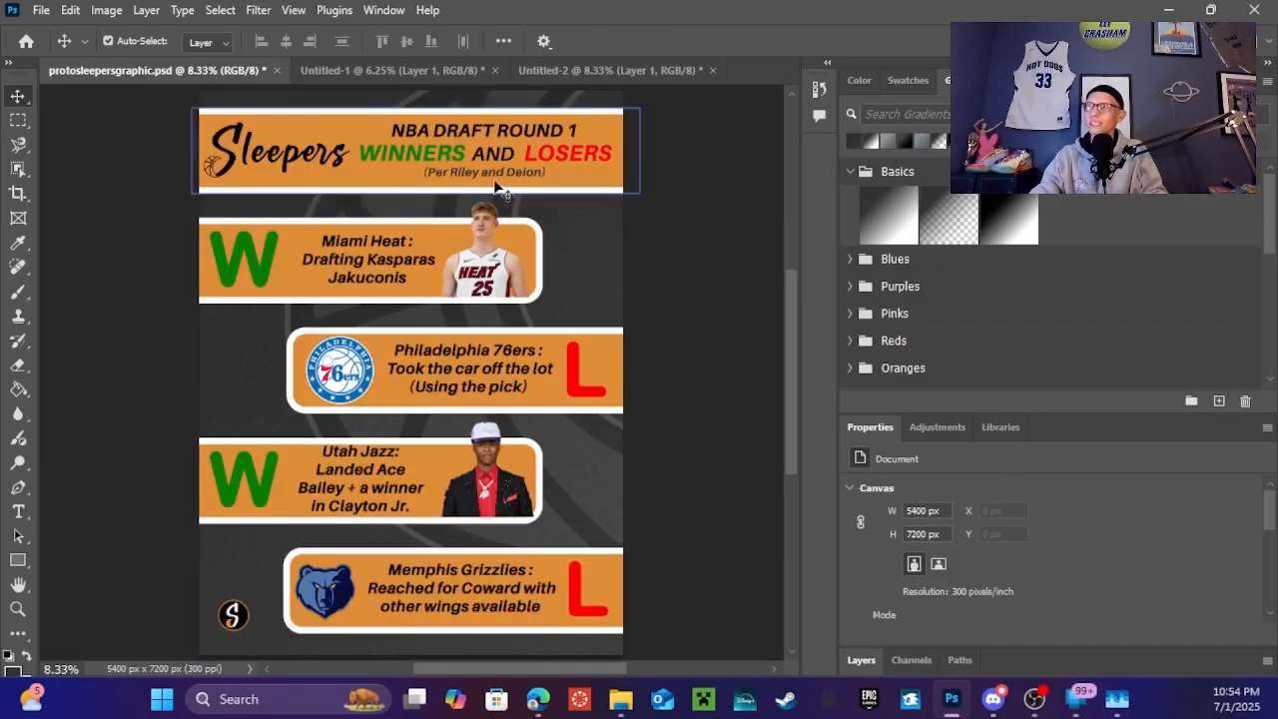
# Copy the reference's orange Rectangle 1 banner into Untitled-2 above Black & White 1, near the top
pyautogui.click(365, 116)
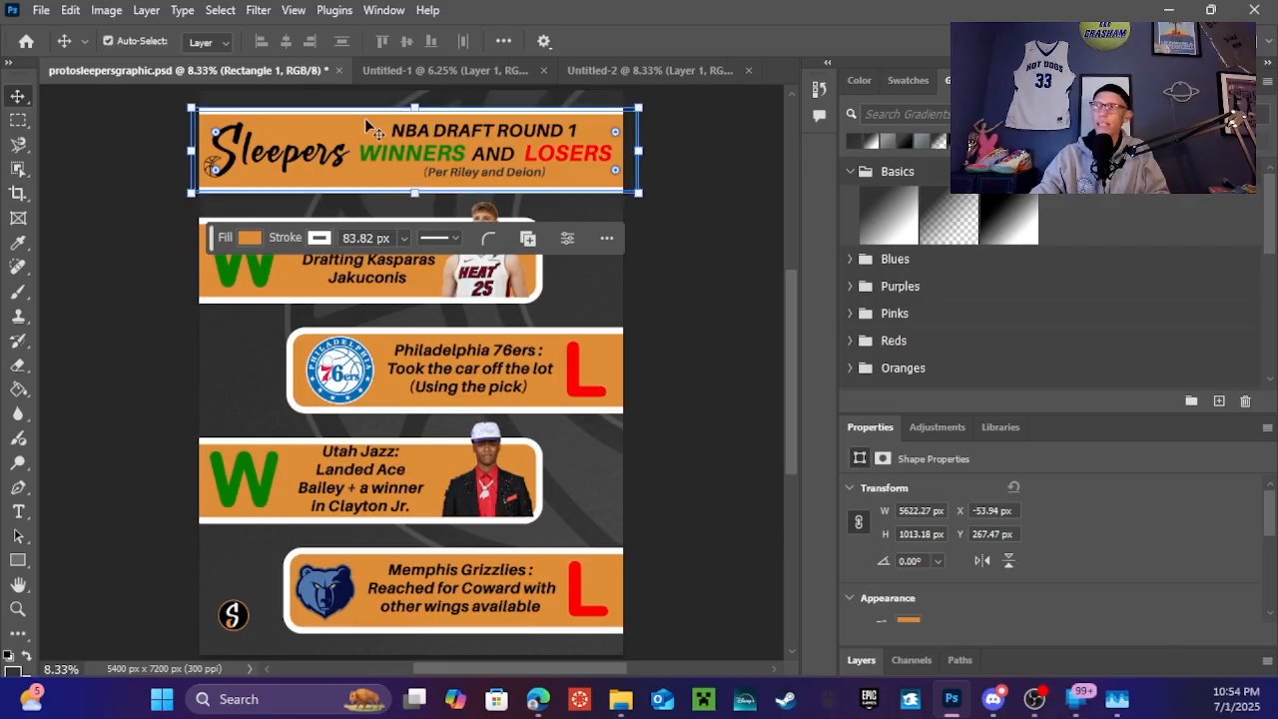
pyautogui.moveTo(366, 128); pyautogui.dragTo(499, 362)
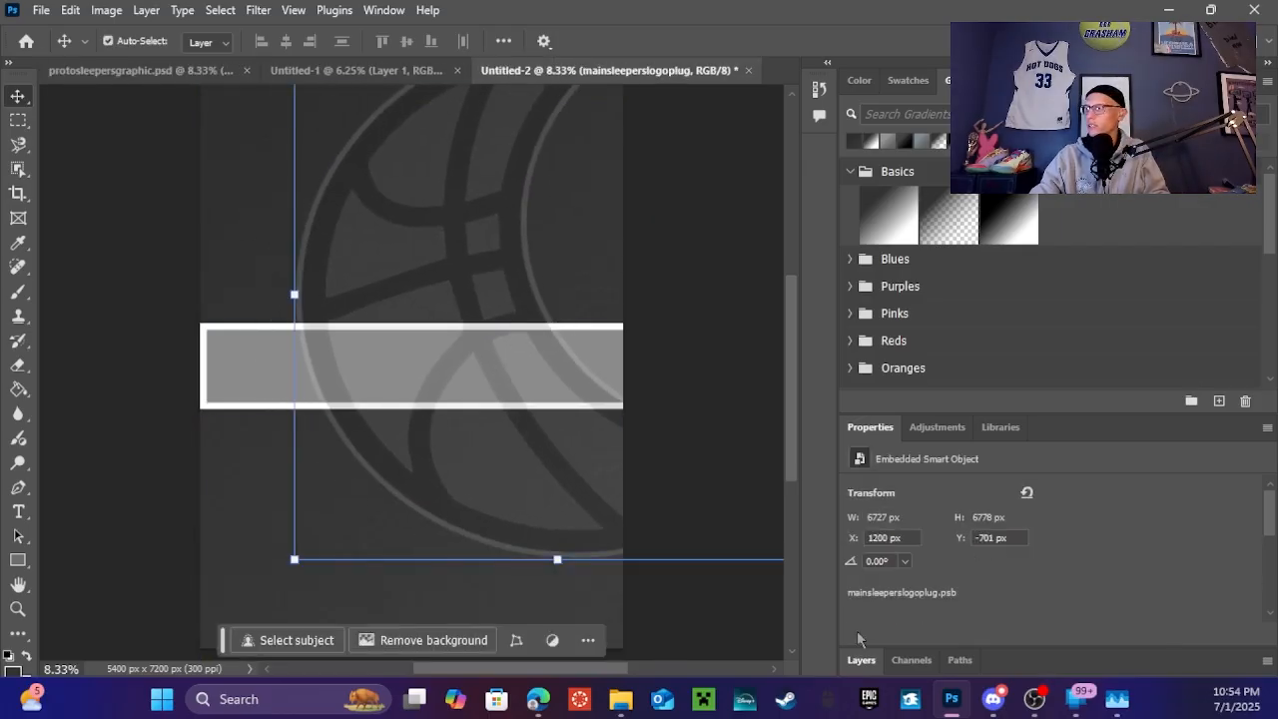
pyautogui.click(861, 660)
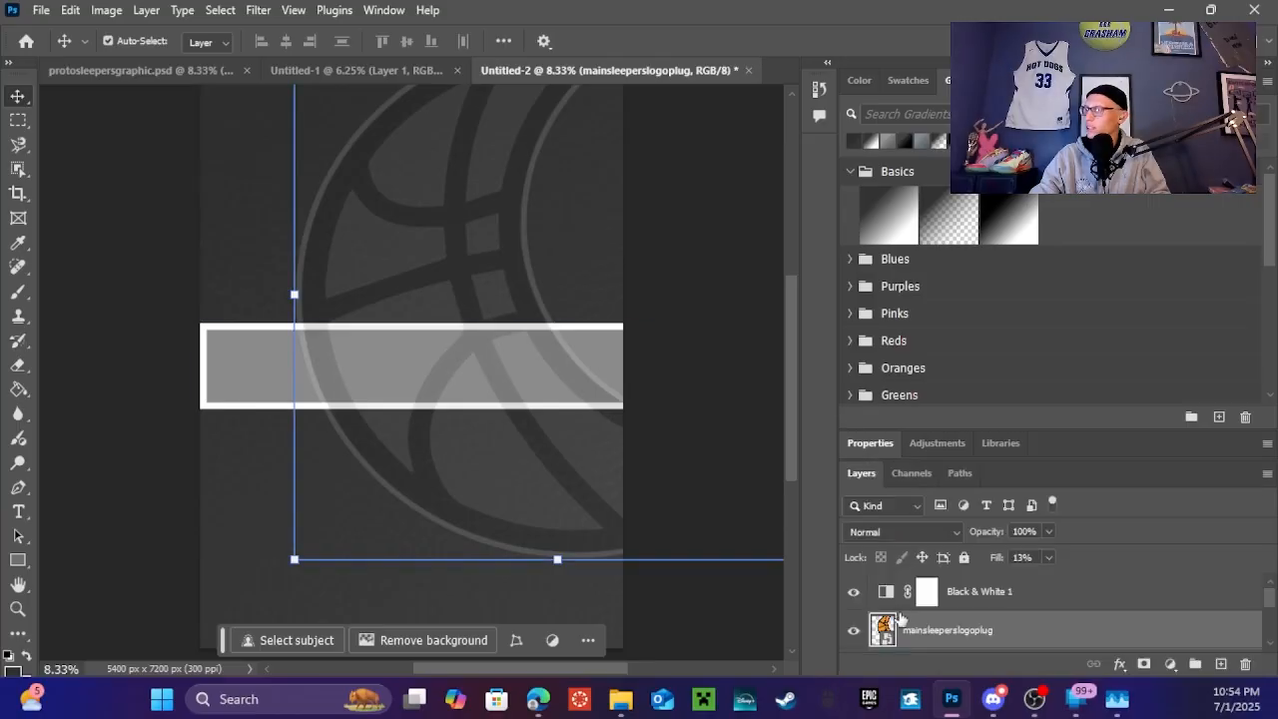
pyautogui.scroll(-2, 943, 622)
pyautogui.moveTo(939, 597); pyautogui.dragTo(936, 589)
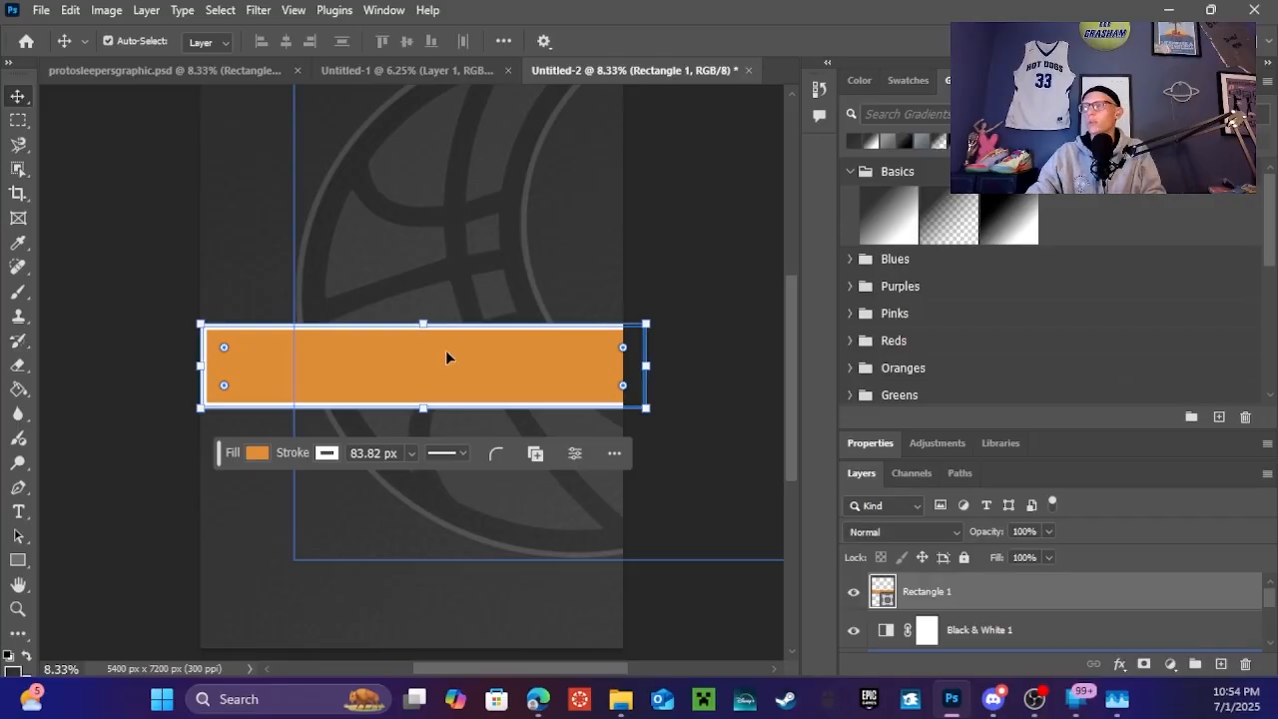
pyautogui.moveTo(436, 372); pyautogui.dragTo(416, 198)
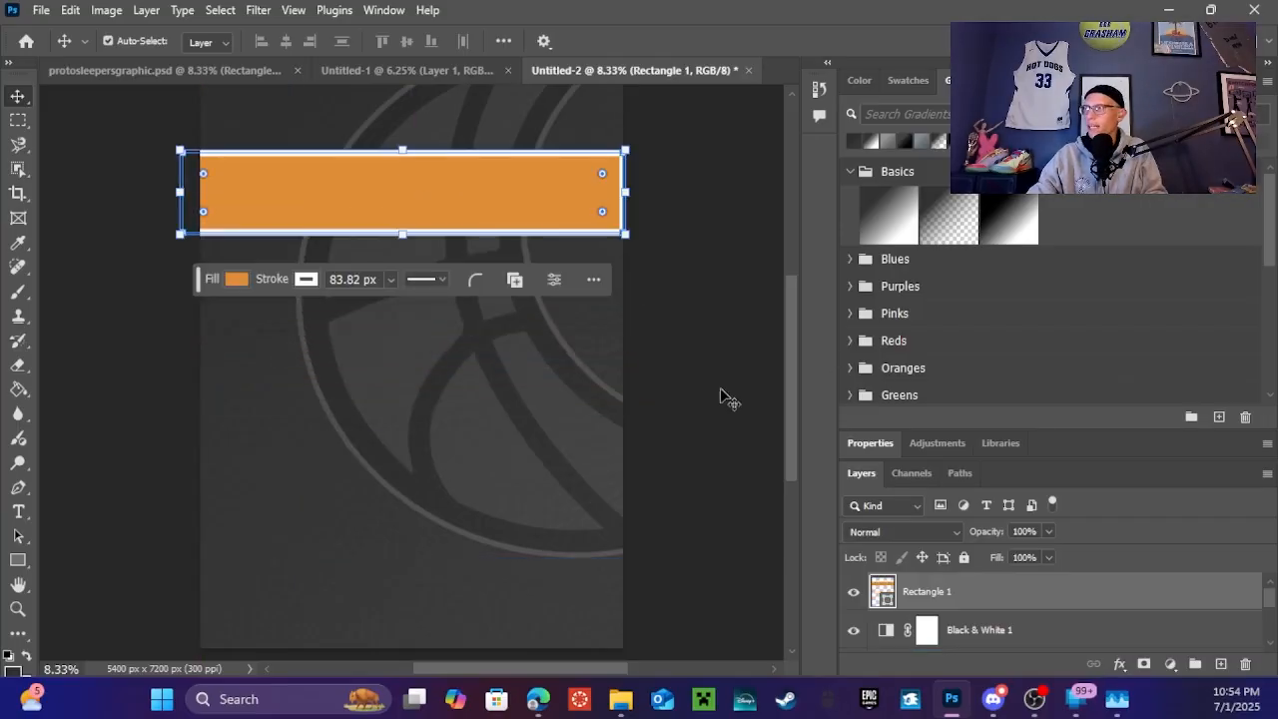
# Zoom out and nudge the orange bar slightly upward
pyautogui.press('ctrl')
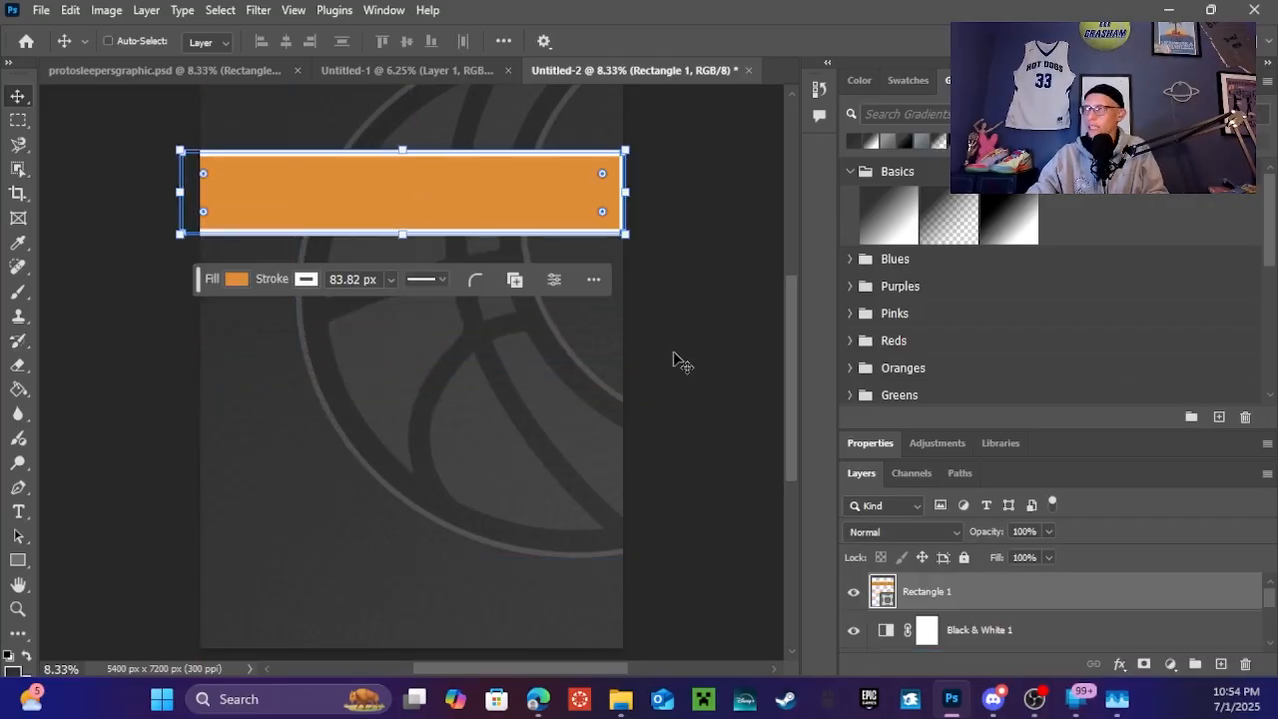
pyautogui.hotkey('ctrl', '-')
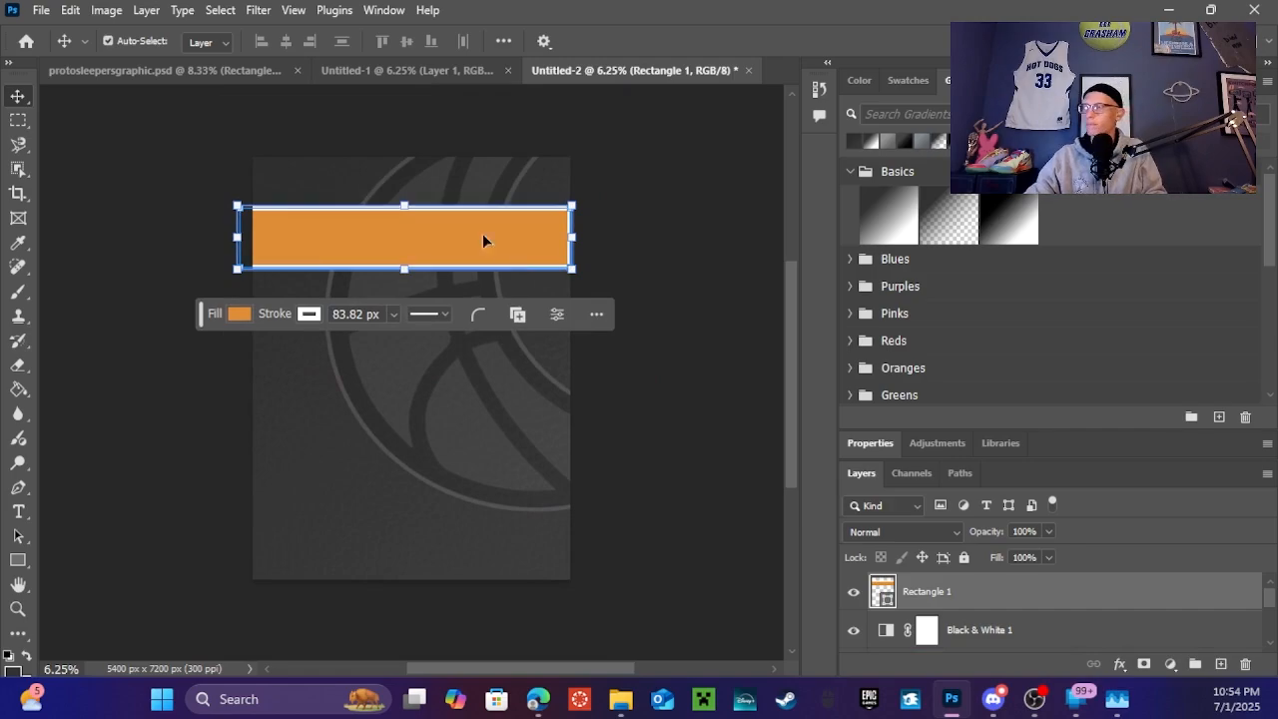
pyautogui.moveTo(471, 232); pyautogui.dragTo(479, 203)
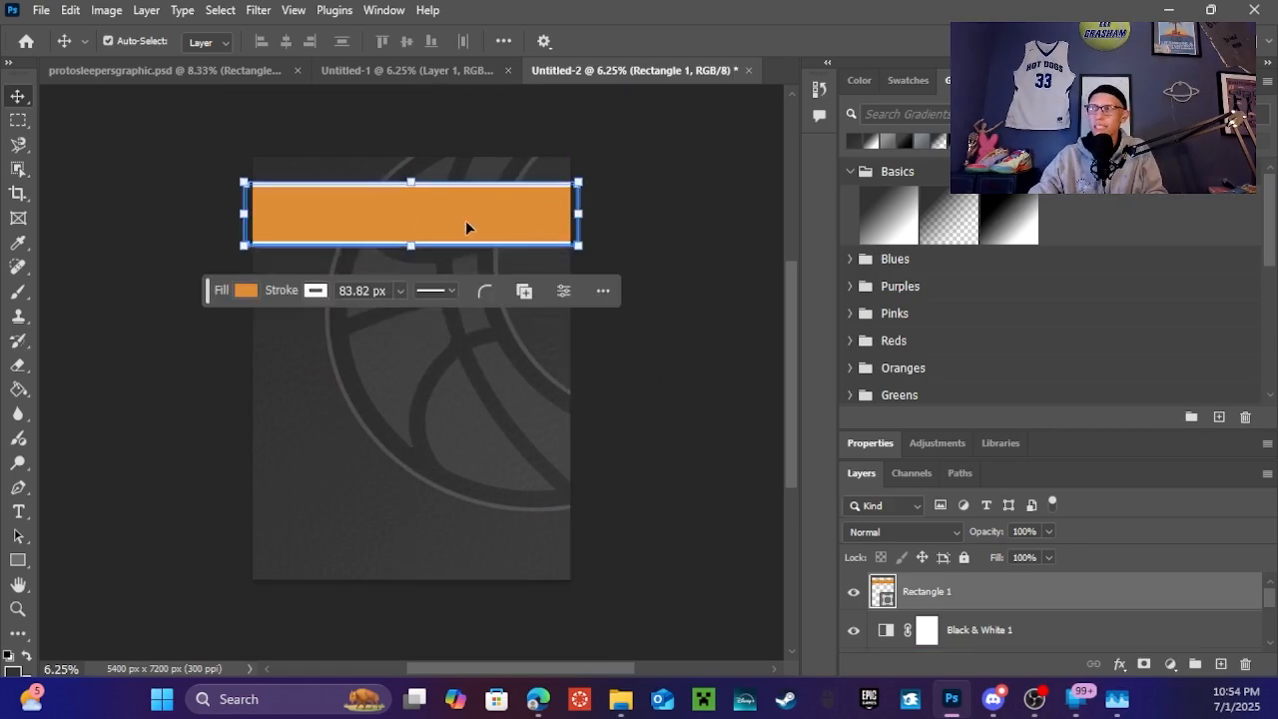
pyautogui.moveTo(392, 203); pyautogui.dragTo(393, 197)
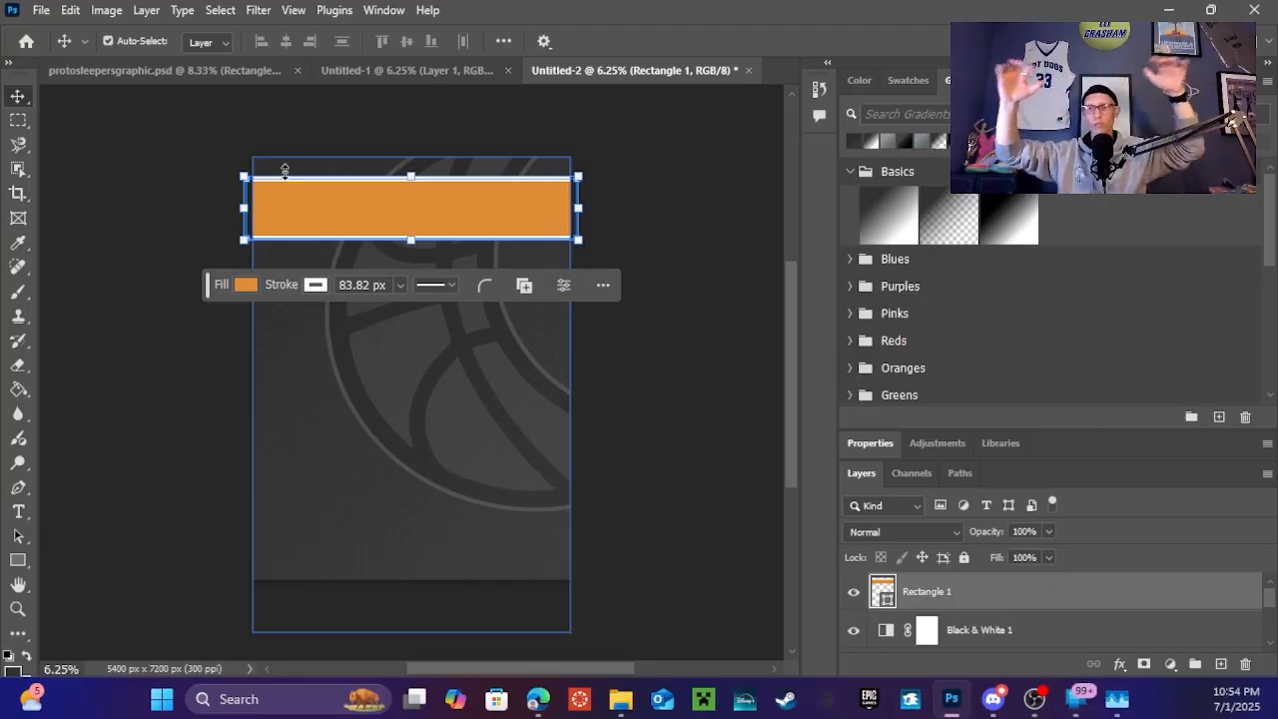
# Paste a duplicate orange bar and position it below the top bar
pyautogui.click(702, 196)
pyautogui.click(480, 208)
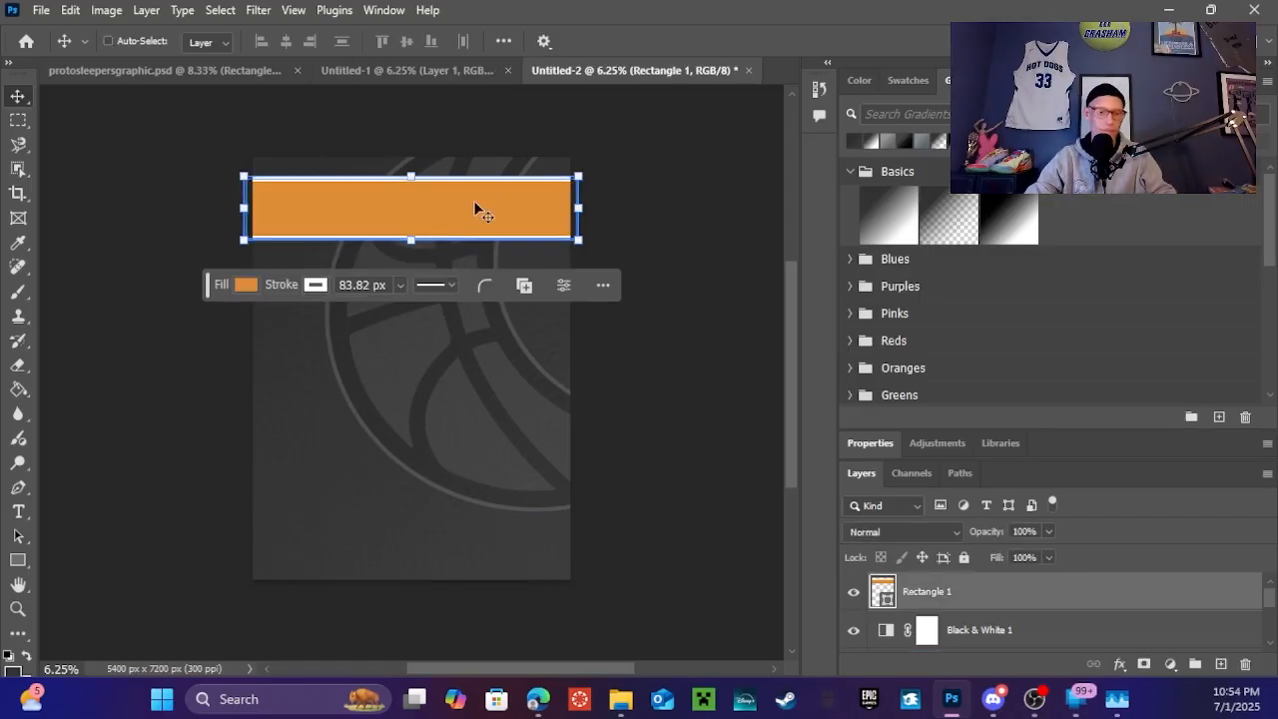
pyautogui.hotkey('ctrl', 'v')
pyautogui.moveTo(469, 367); pyautogui.dragTo(416, 285)
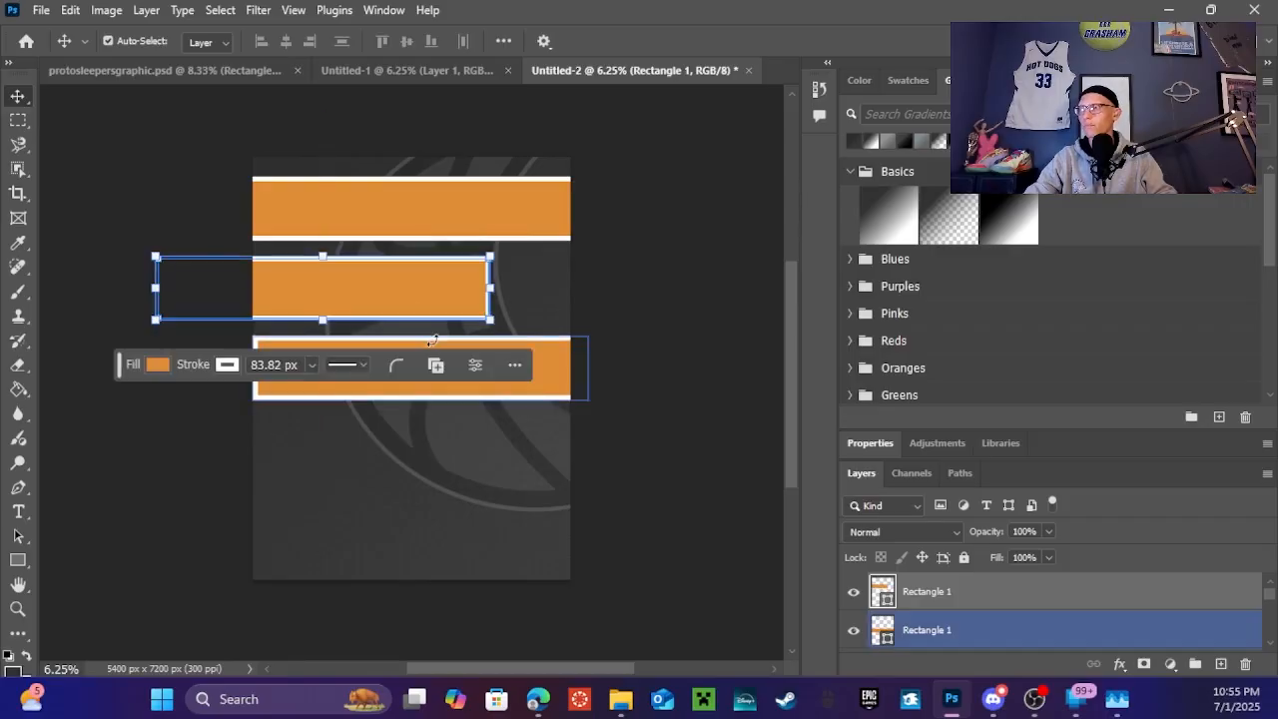
# Duplicate the bars into a staggered stack, offsetting one left past the poster edge
pyautogui.click(665, 408)
pyautogui.click(493, 372)
pyautogui.moveTo(483, 365); pyautogui.dragTo(337, 436)
pyautogui.moveTo(386, 385); pyautogui.dragTo(451, 378)
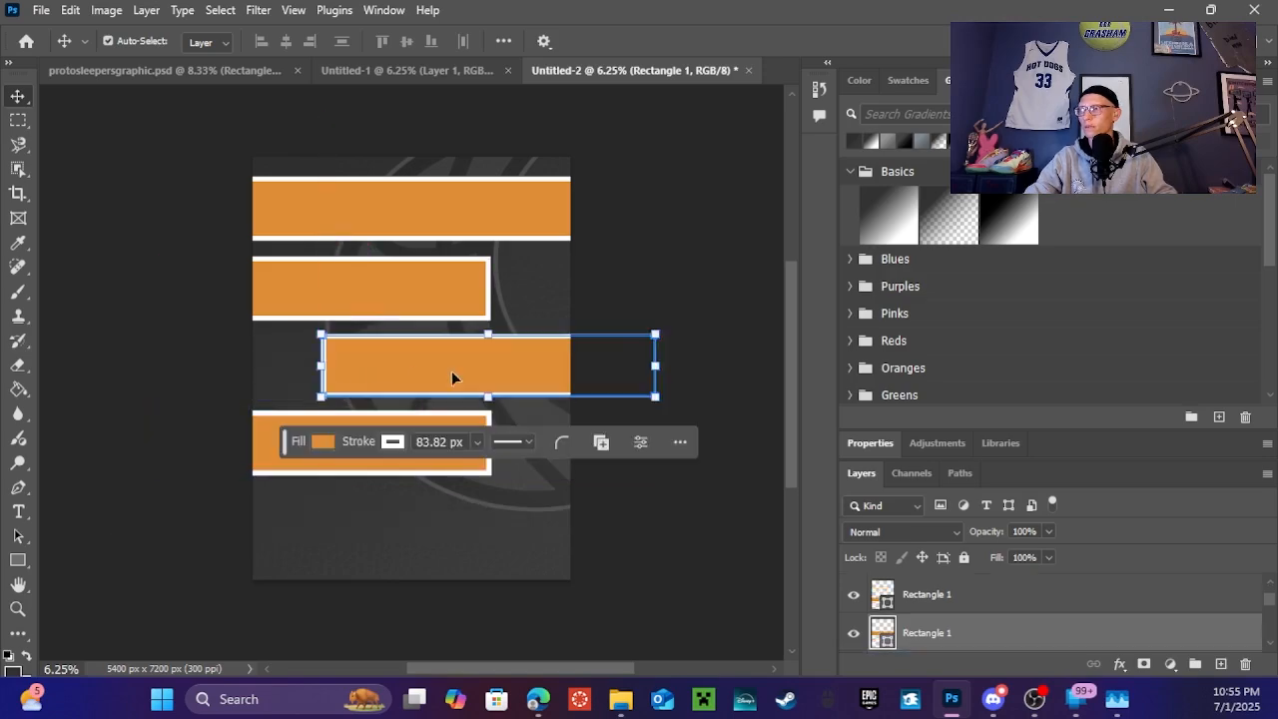
pyautogui.click(656, 263)
pyautogui.click(450, 436)
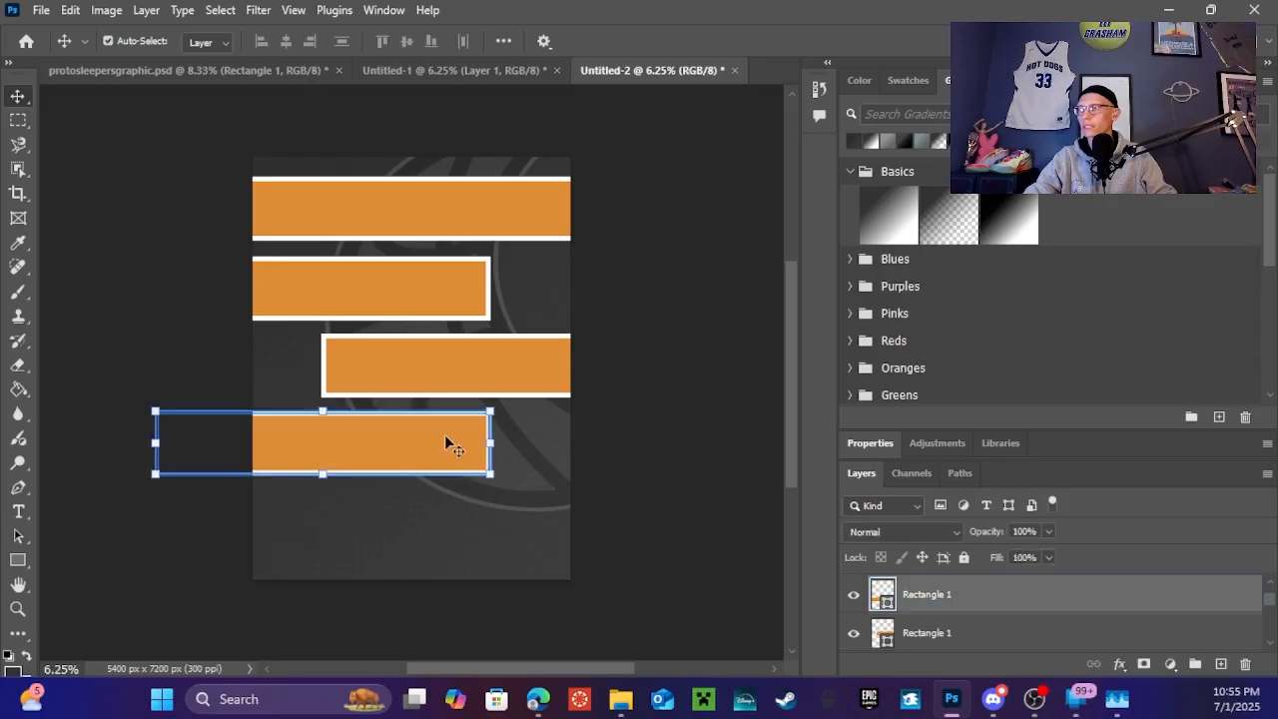
pyautogui.hotkey('ctrl', 'c')
pyautogui.hotkey('ctrl', 'v')
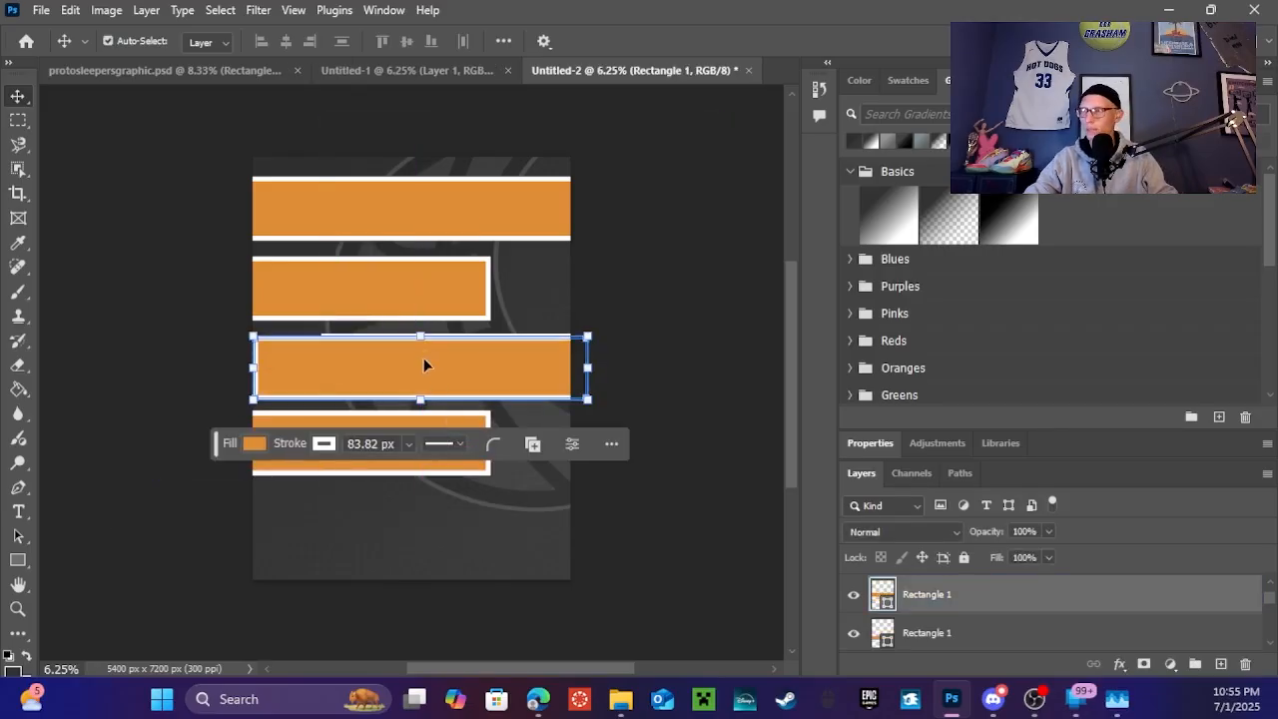
pyautogui.moveTo(423, 364); pyautogui.dragTo(493, 518)
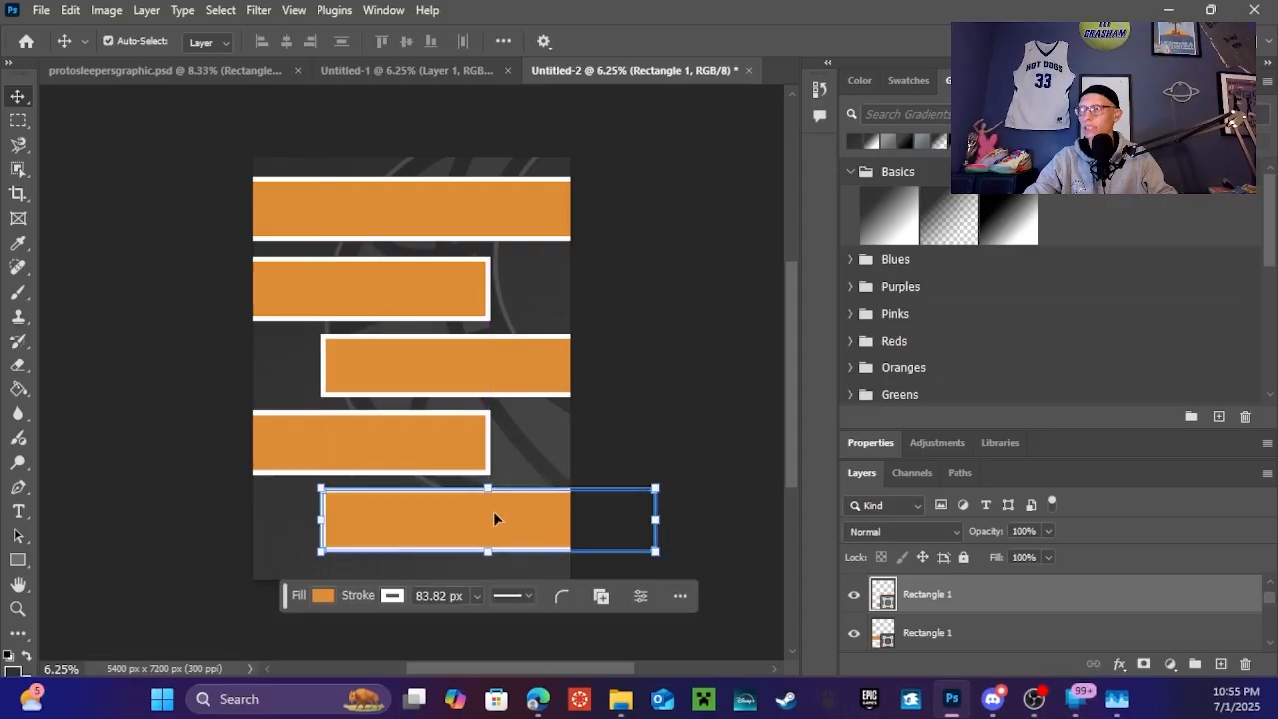
# Delete the three extra bar copies, keeping only the top two
pyautogui.click(709, 277)
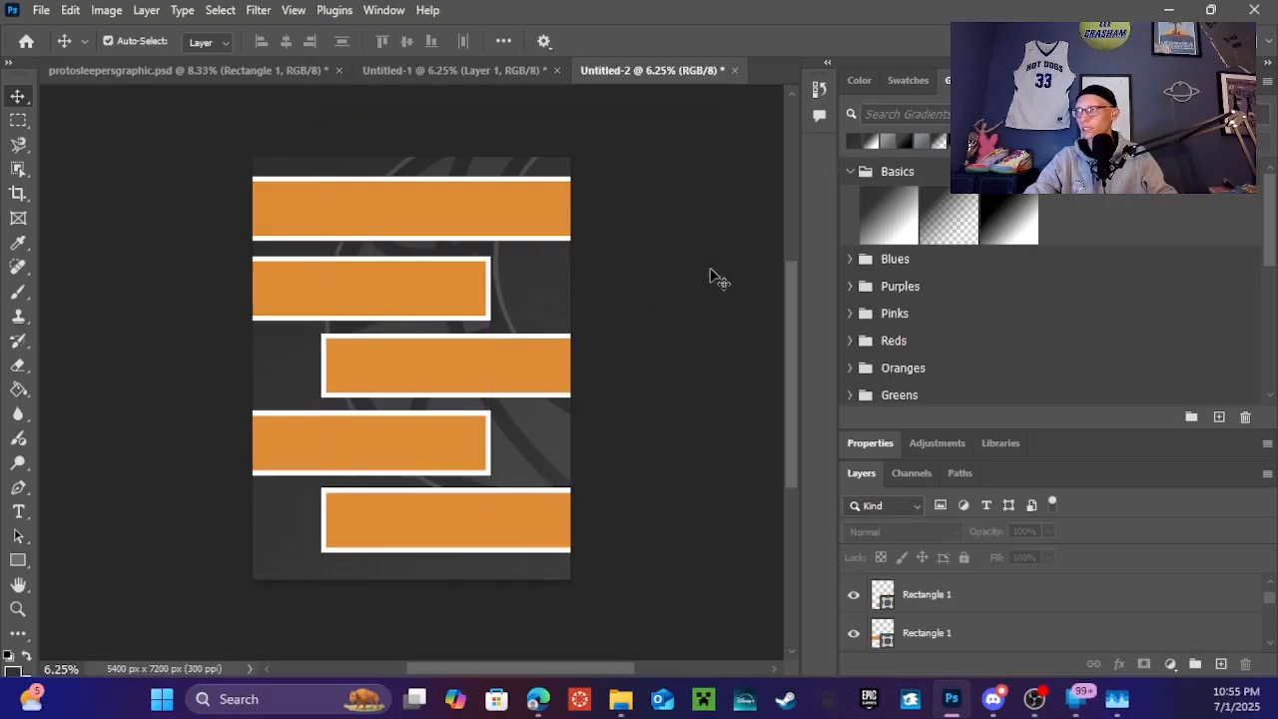
pyautogui.click(378, 374)
pyautogui.press('Delete')
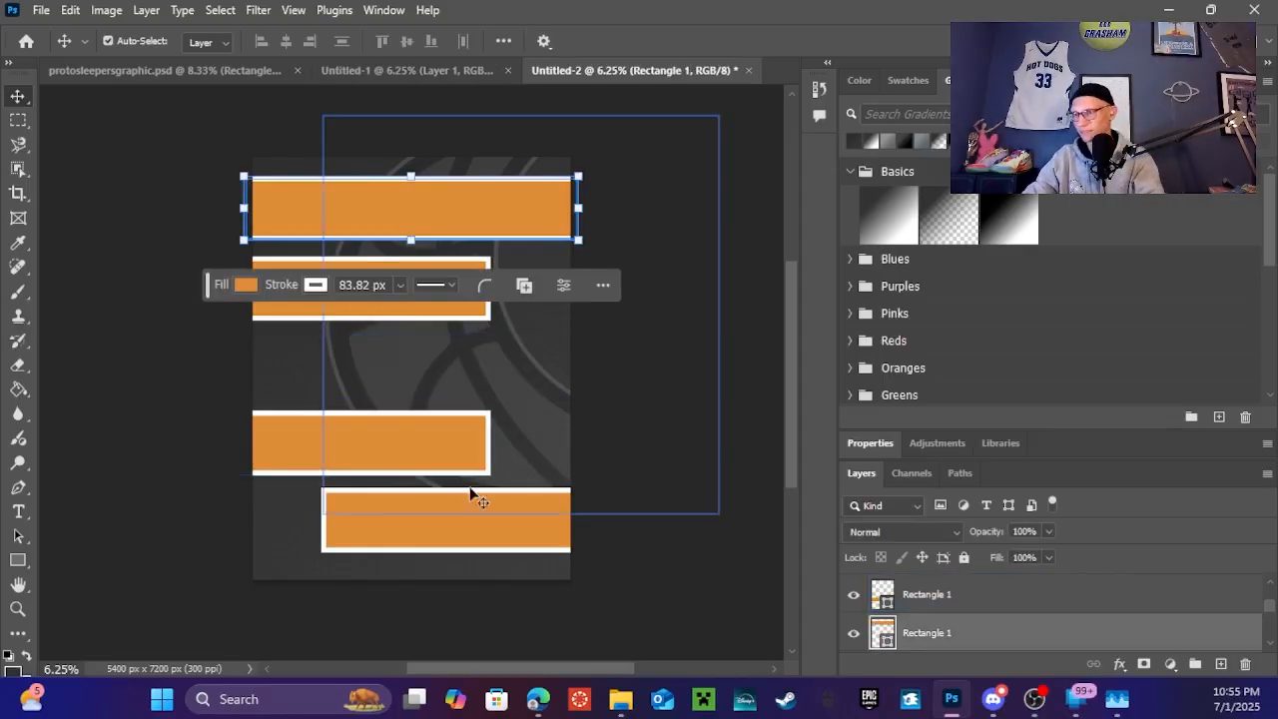
pyautogui.click(383, 456)
pyautogui.press('Delete')
pyautogui.click(448, 531)
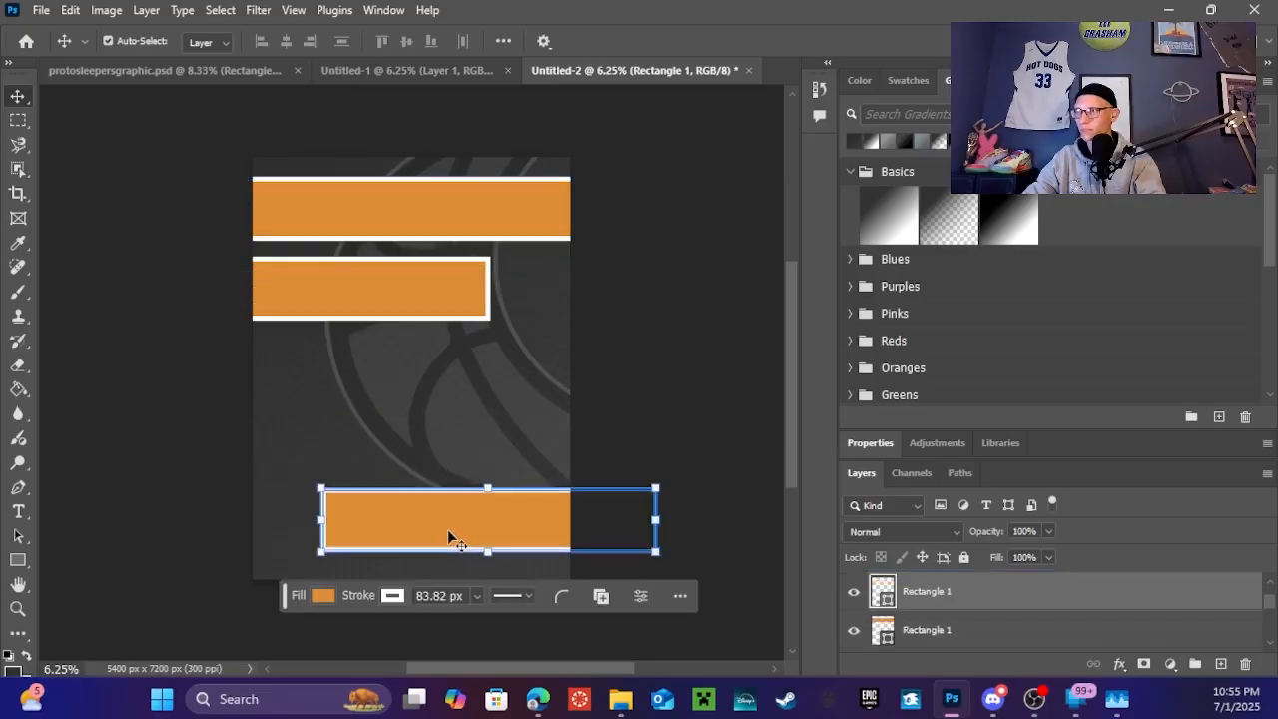
pyautogui.press('Delete')
# Inspect the left-shifted bar's corner radius and size properties
pyautogui.click(279, 310)
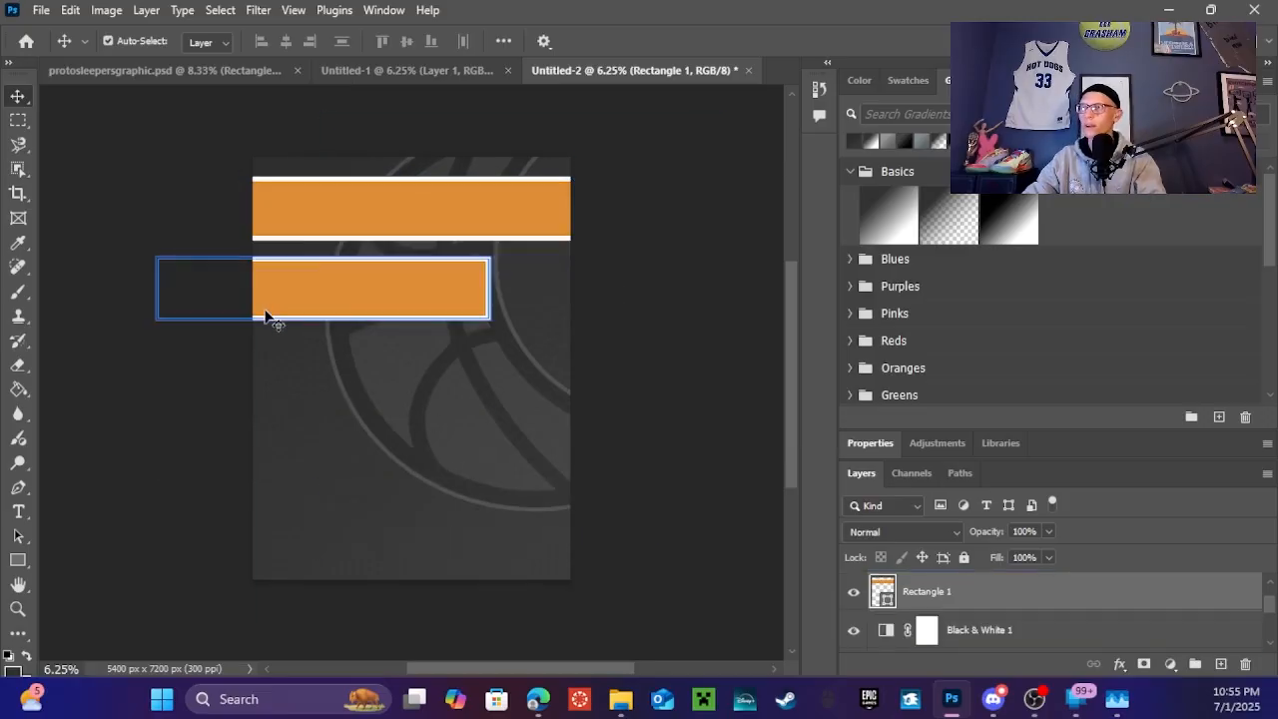
pyautogui.click(398, 366)
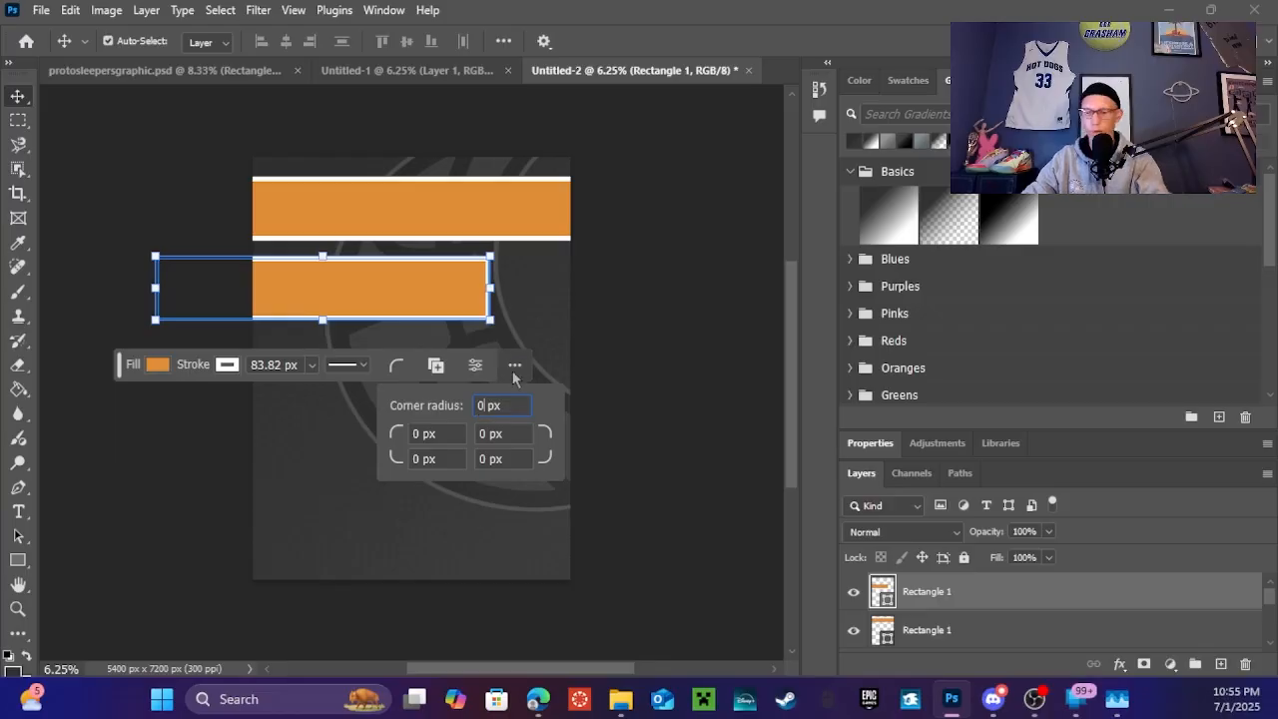
pyautogui.press('Return')
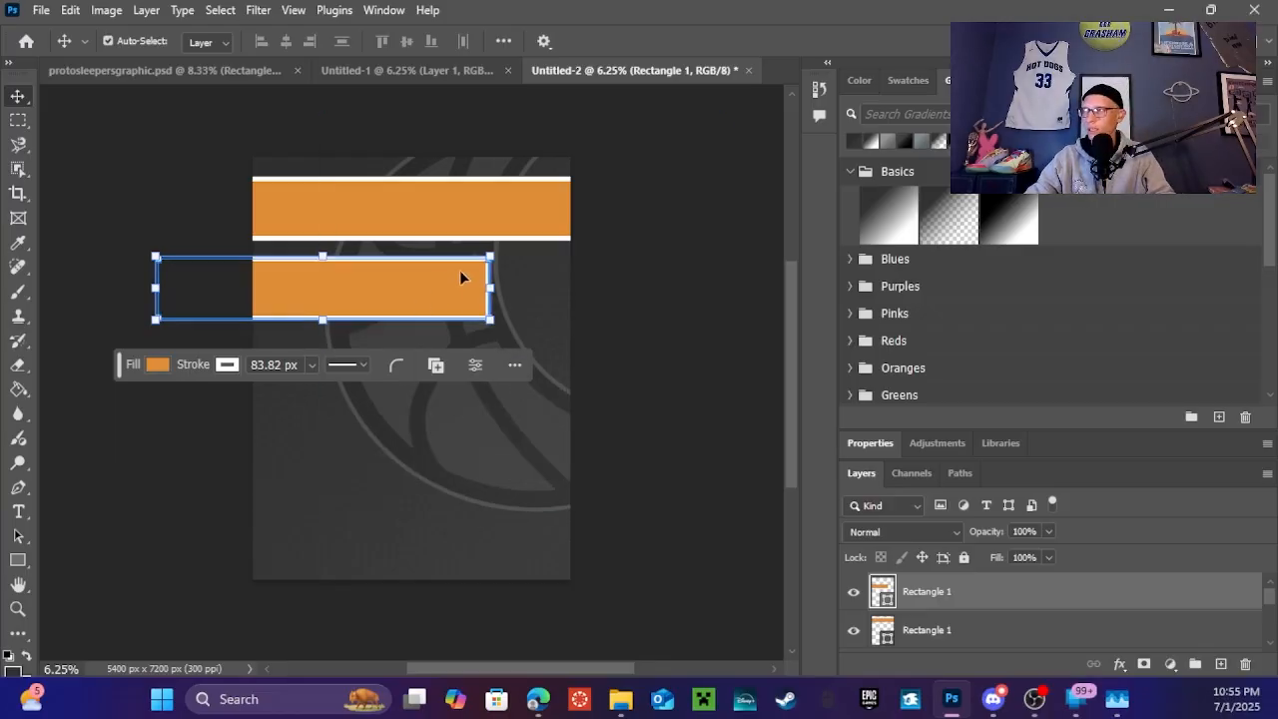
pyautogui.click(511, 365)
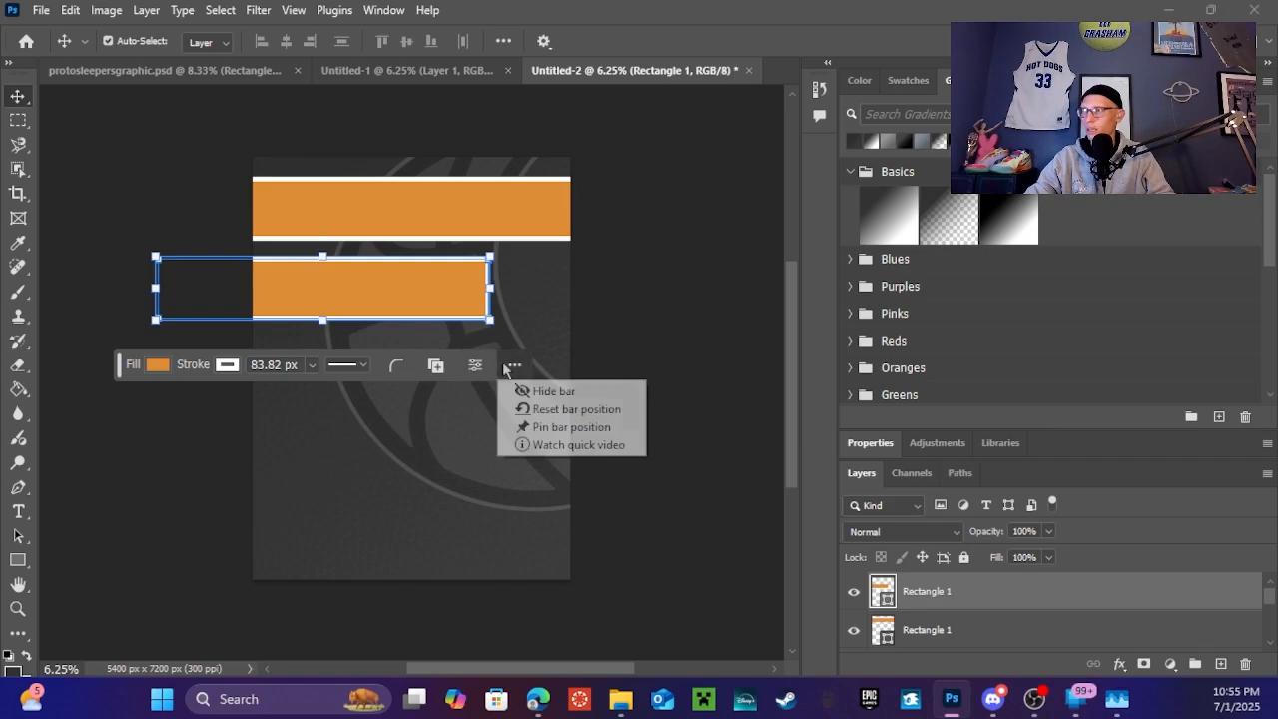
pyautogui.click(478, 366)
pyautogui.click(477, 367)
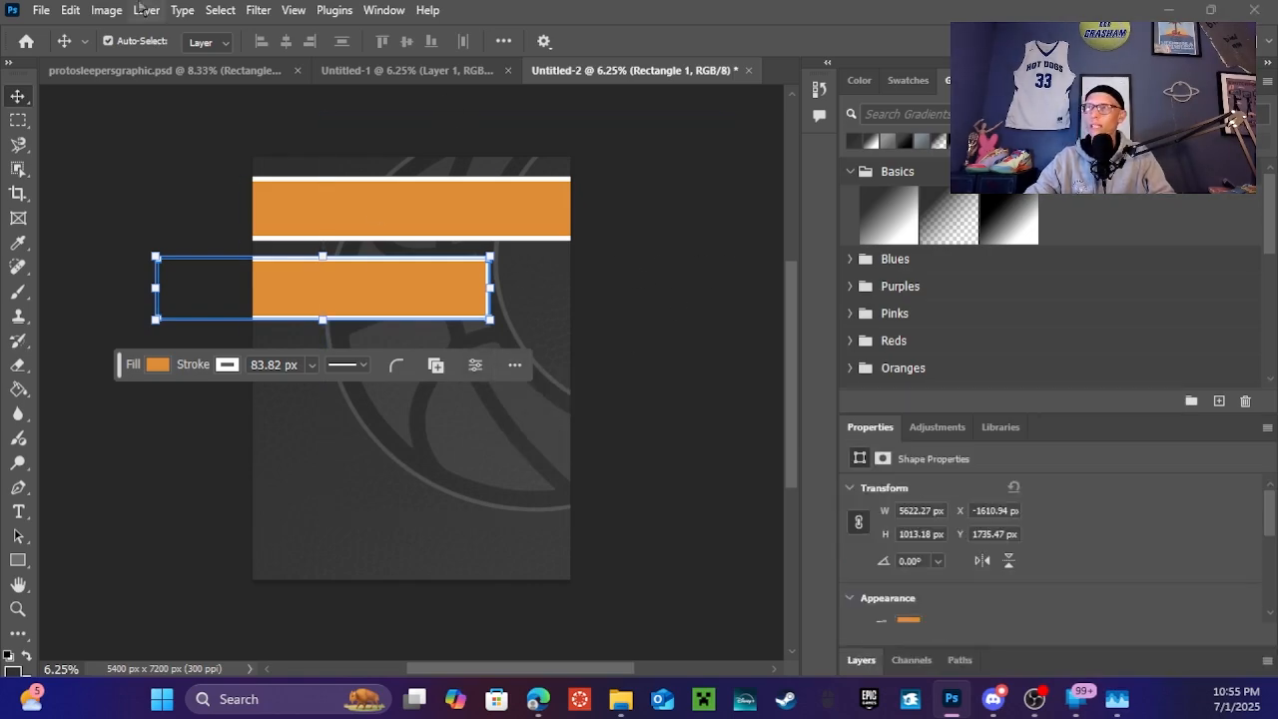
# Copy the Miami Heat rounded banner from the reference and paste it into Untitled-2
pyautogui.click(193, 69)
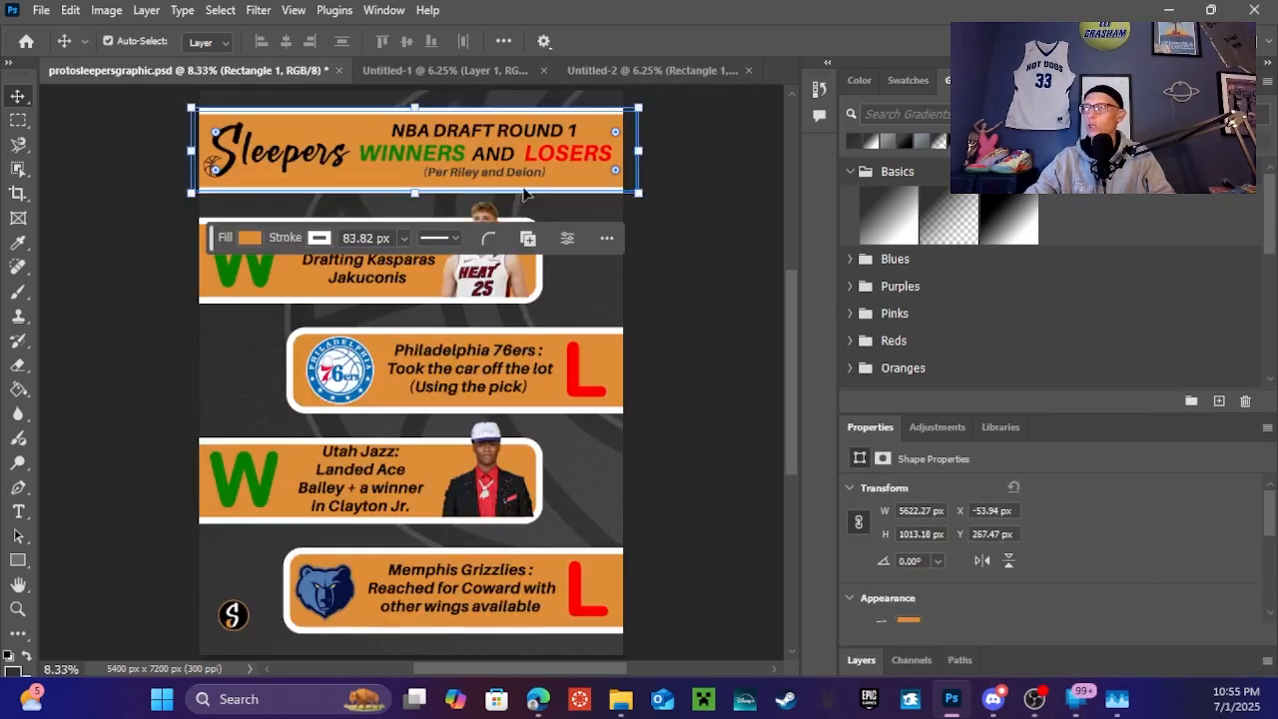
pyautogui.click(538, 285)
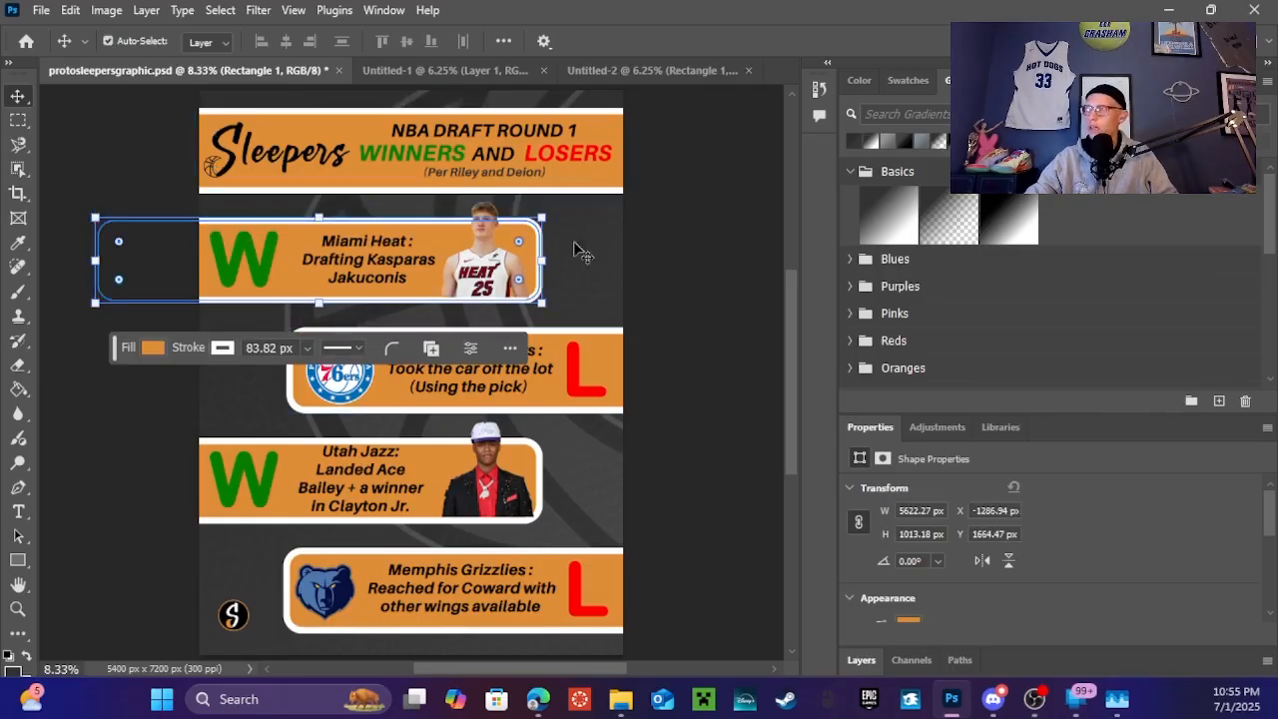
pyautogui.click(649, 72)
pyautogui.hotkey('ctrl', 'v')
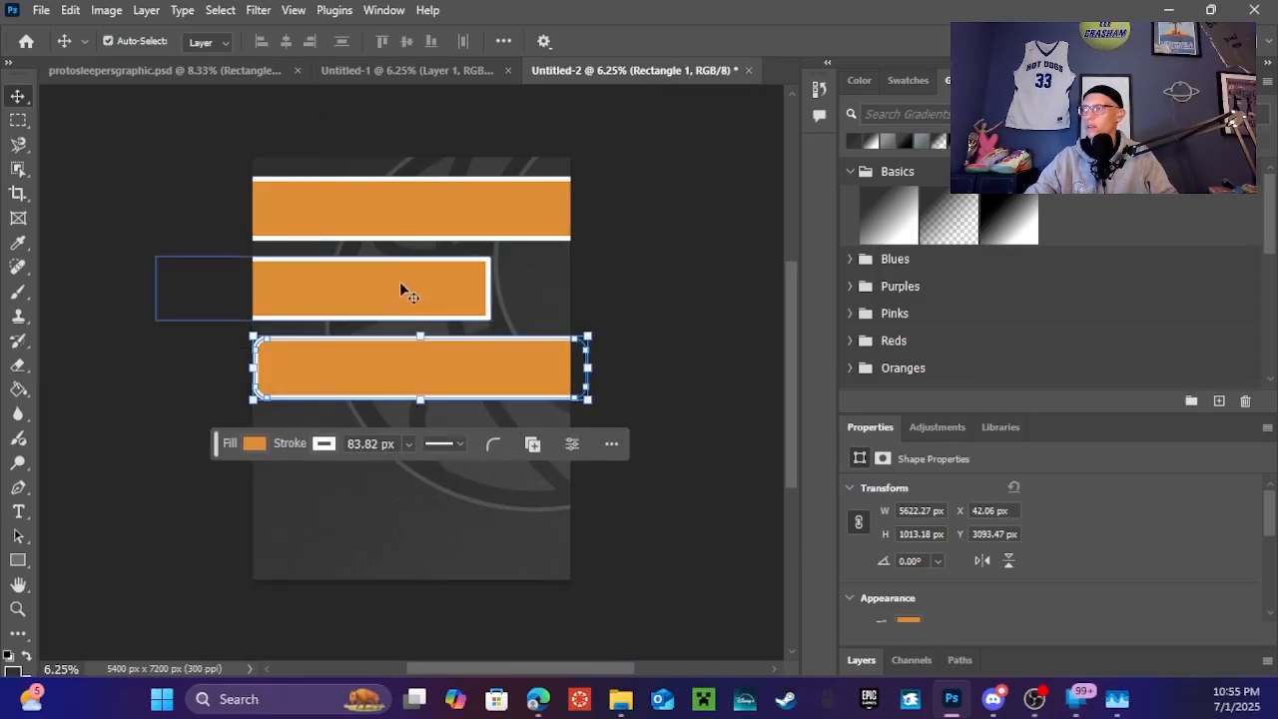
# Delete the square second bar, move the rounded banner into its spot, and return to the reference
pyautogui.click(403, 285)
pyautogui.press('Delete')
pyautogui.moveTo(465, 364); pyautogui.dragTo(393, 292)
pyautogui.click(658, 242)
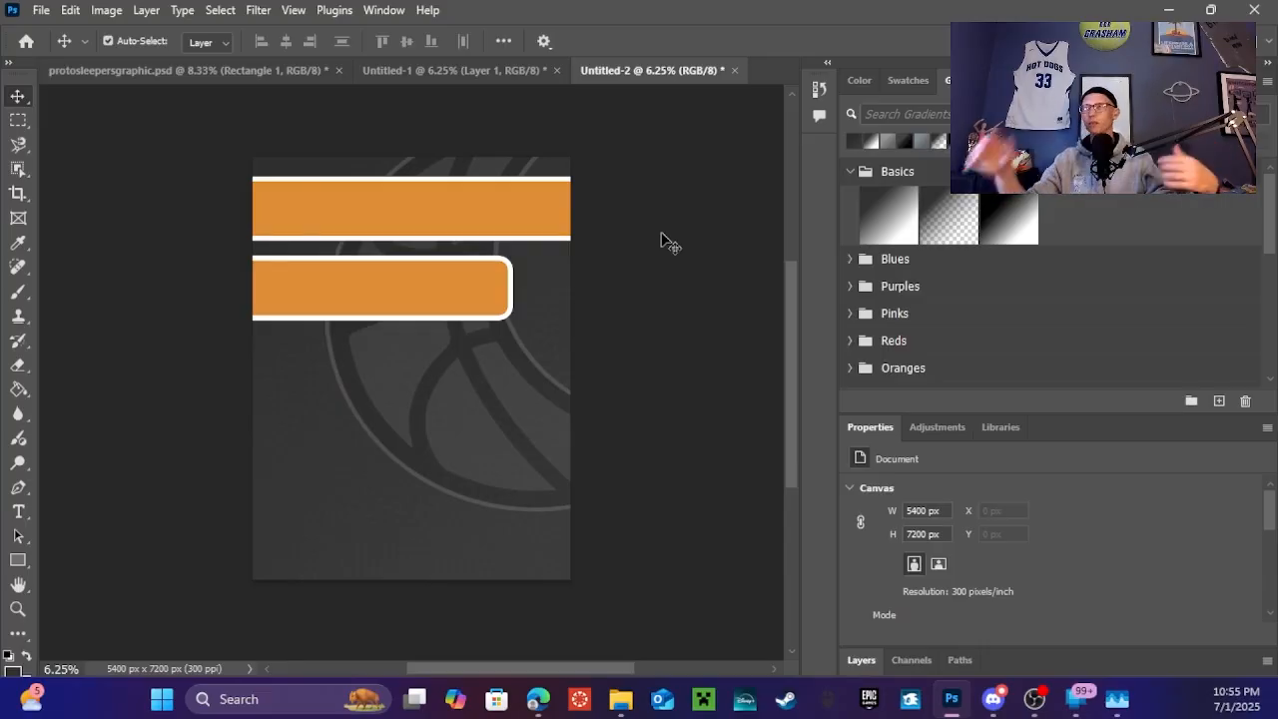
pyautogui.click(190, 70)
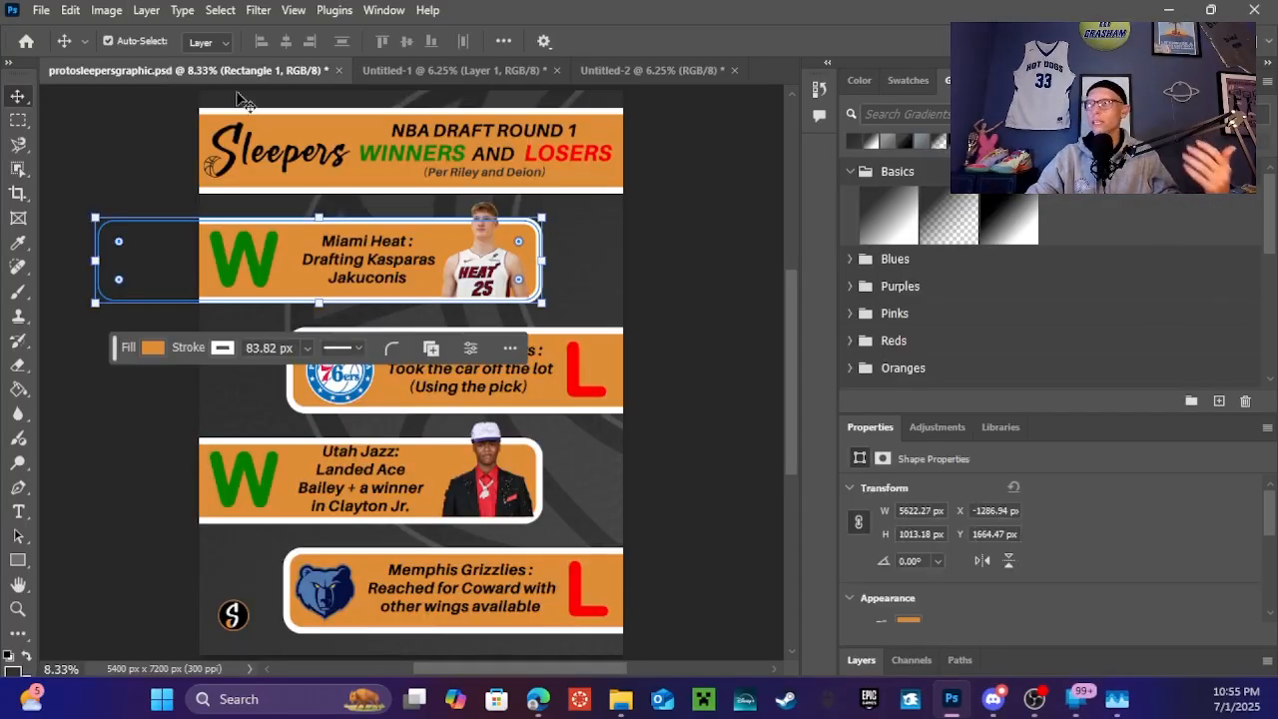
pyautogui.click(751, 229)
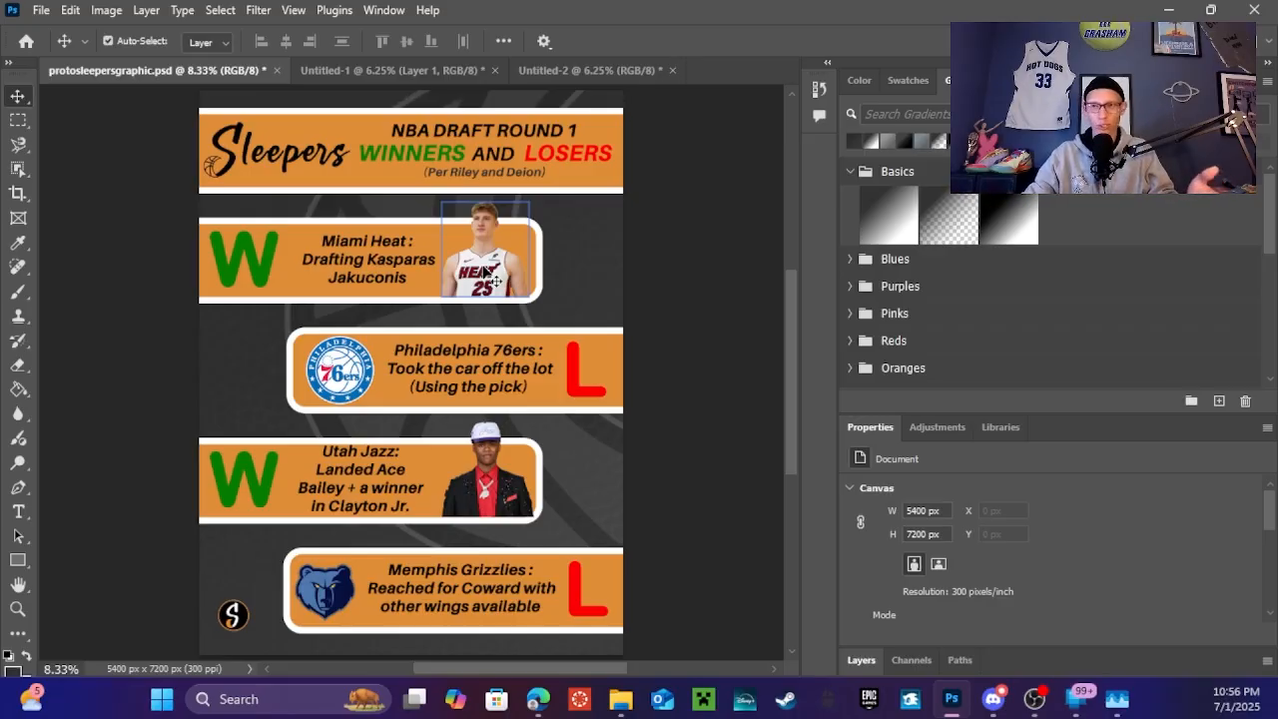
pyautogui.click(509, 250)
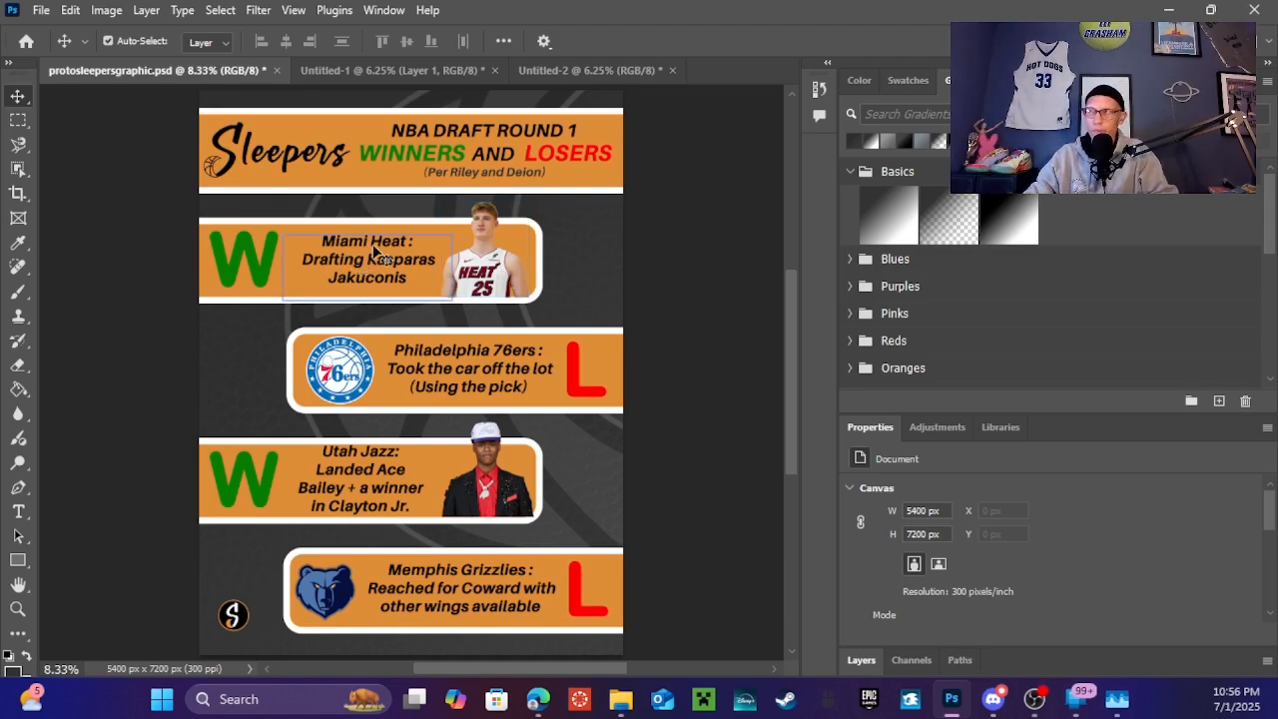
pyautogui.click(479, 130)
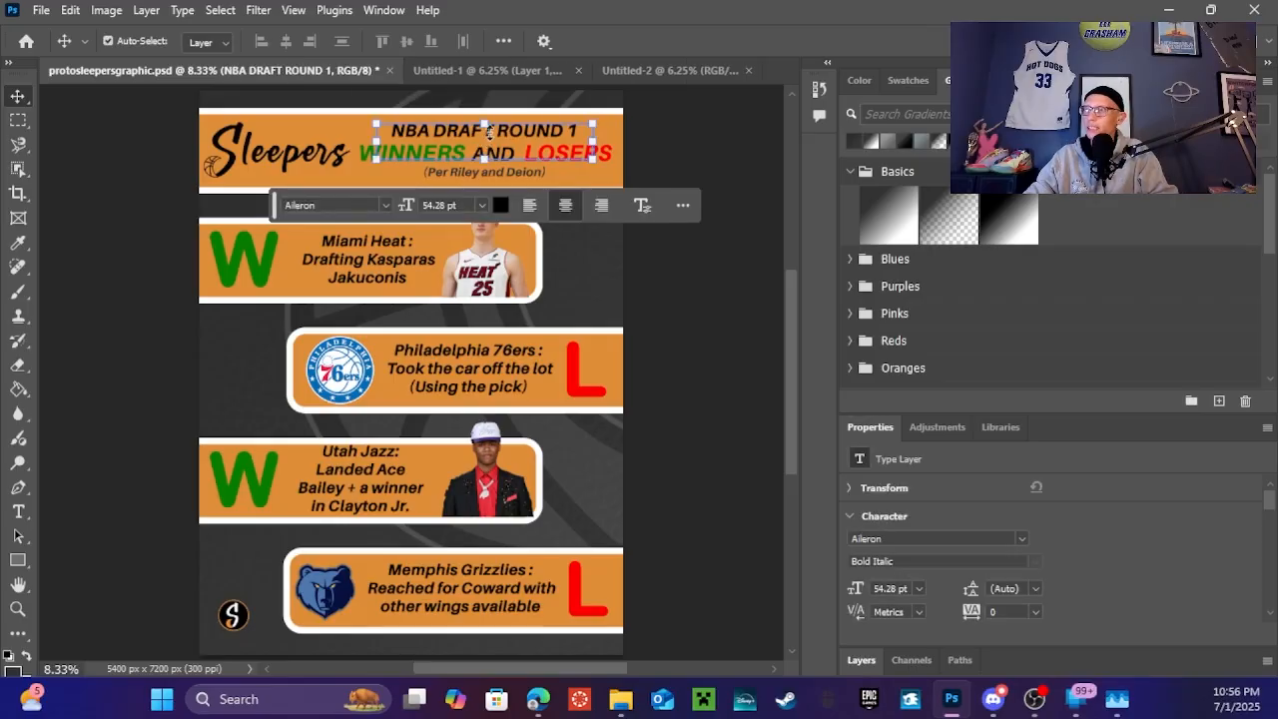
pyautogui.click(149, 191)
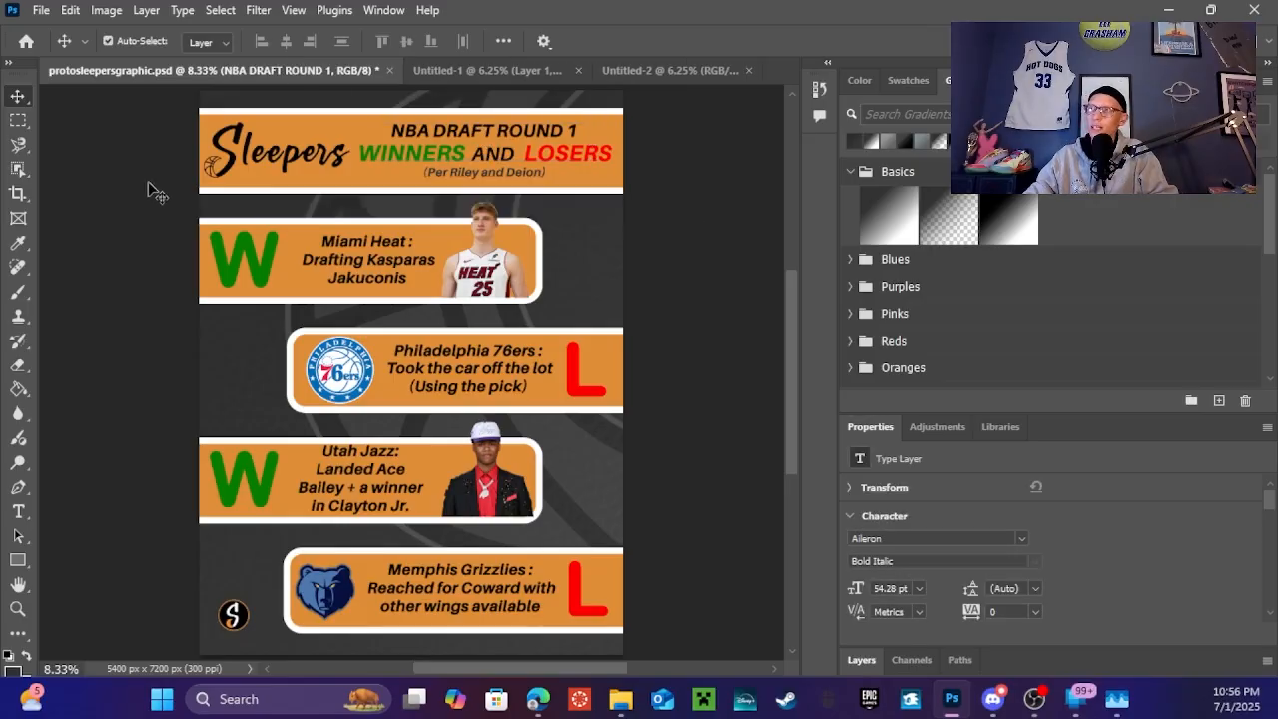